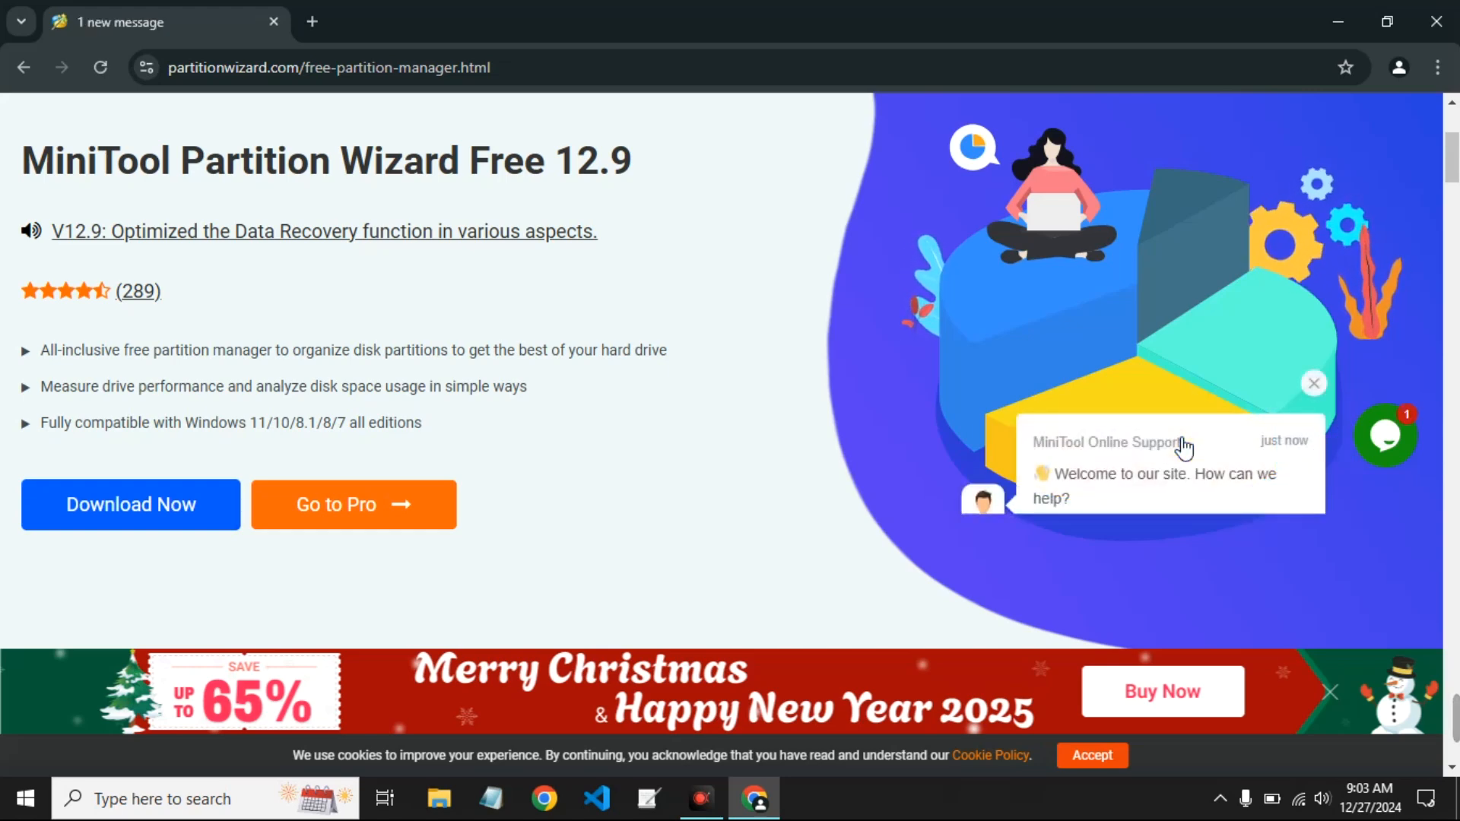
- Download the Free Edition of MiniTool Partition Wizard, check the recent downloads for its installer, and close the browser
scroll(1184, 449, "down", 10)
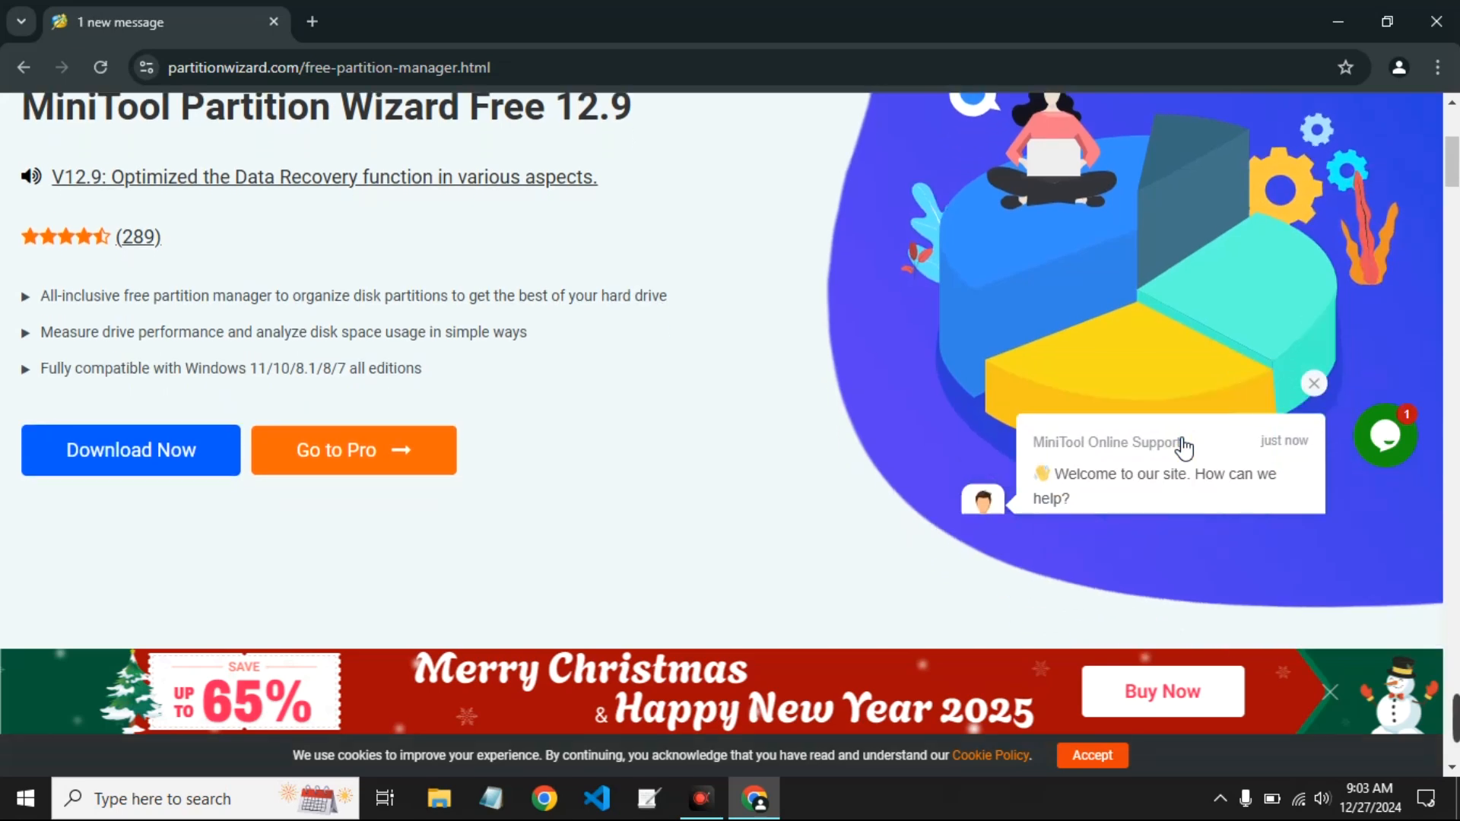
scroll(1183, 449, "down", 8)
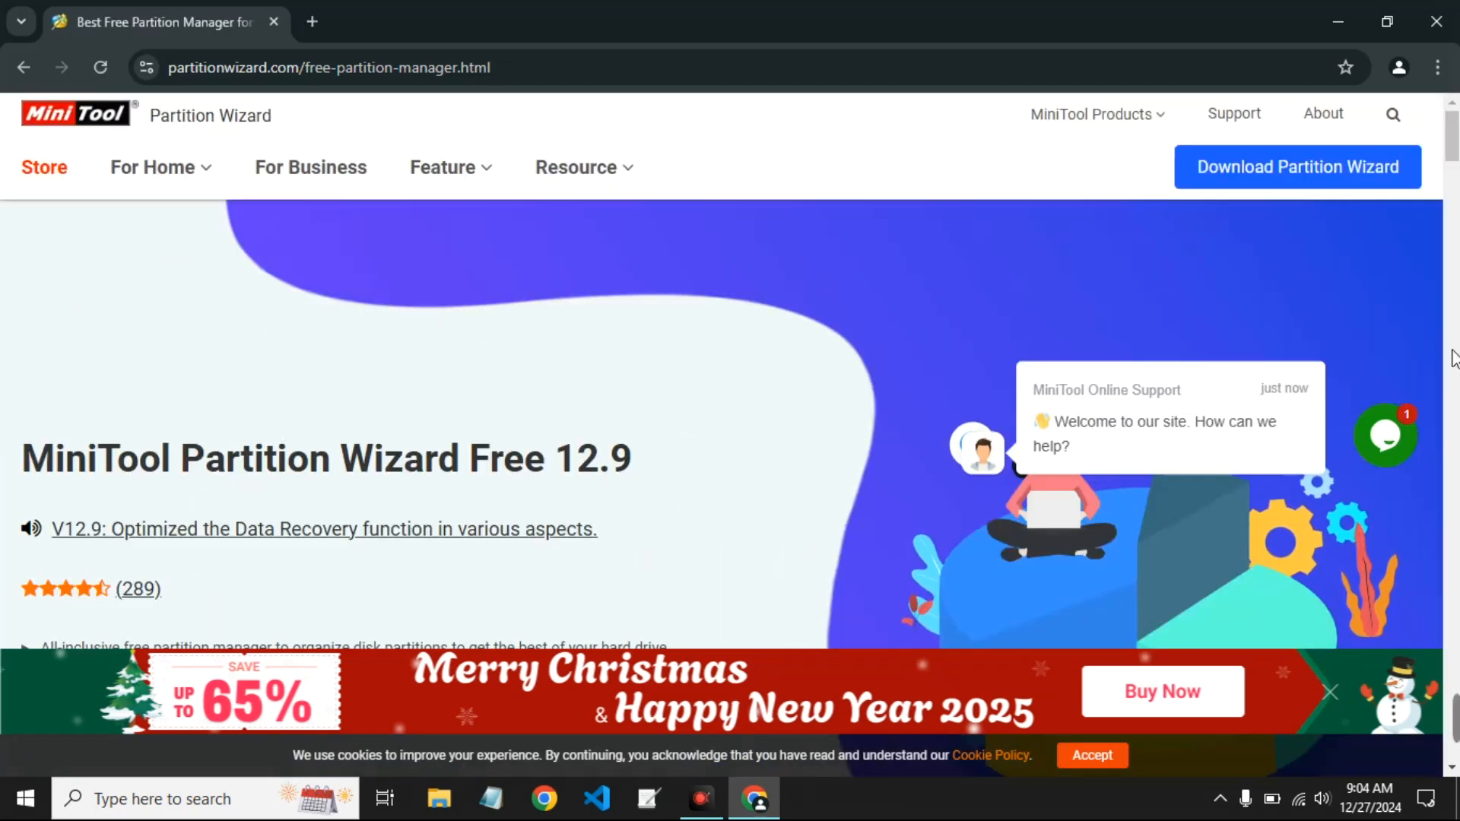
mouse_move(1215, 176)
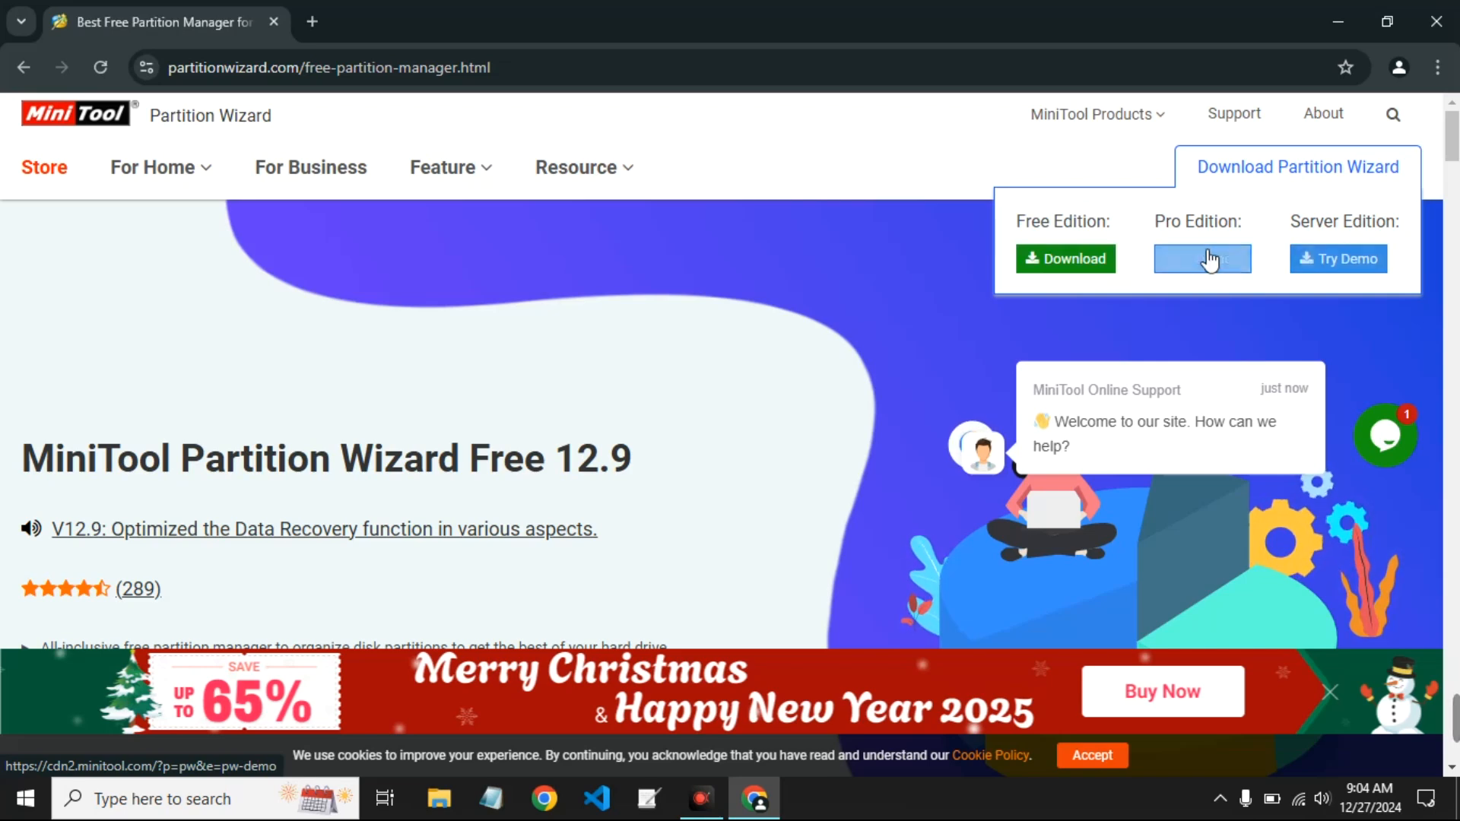
left_click(1039, 262)
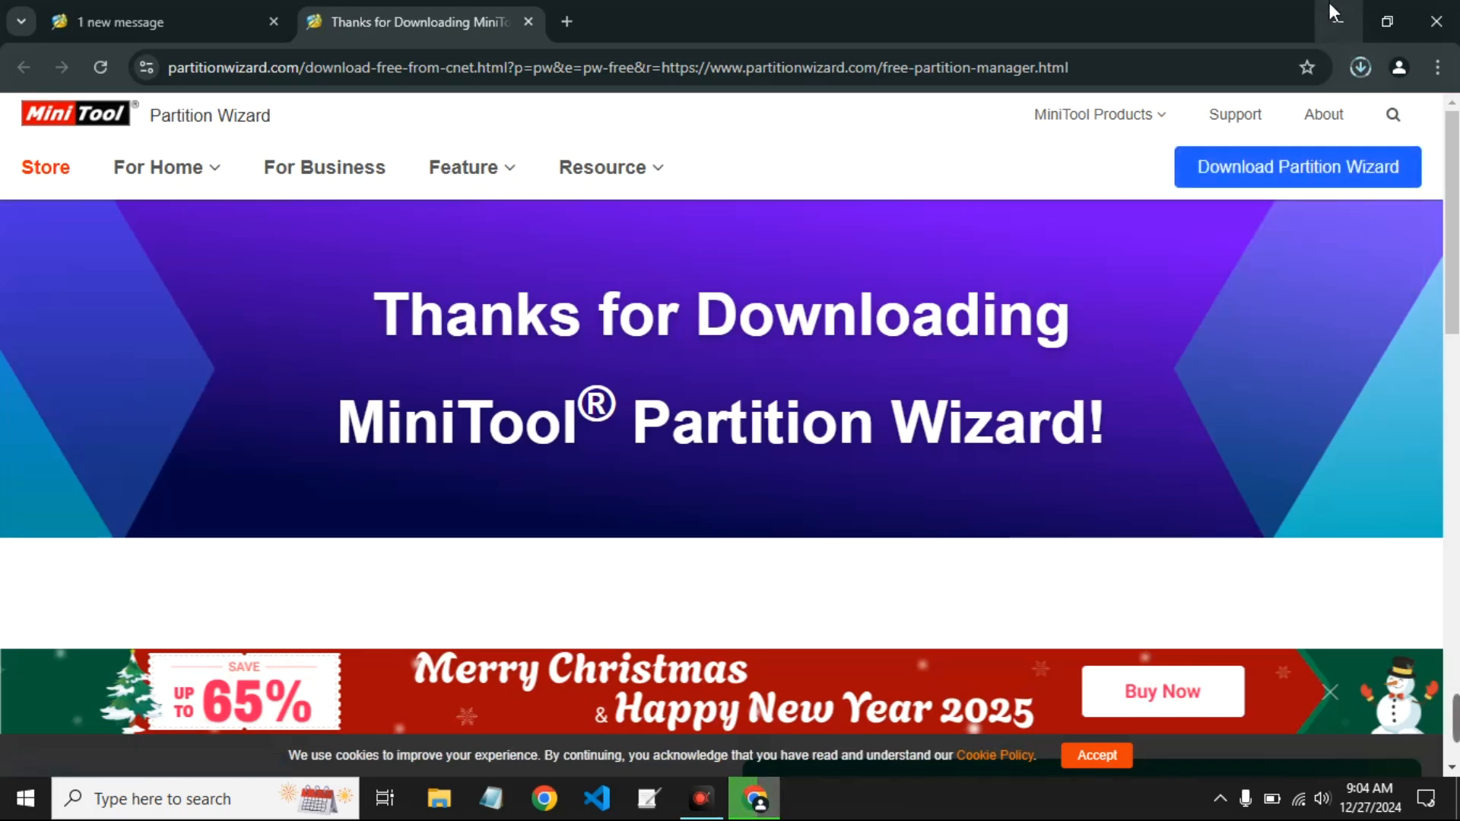
left_click(1360, 68)
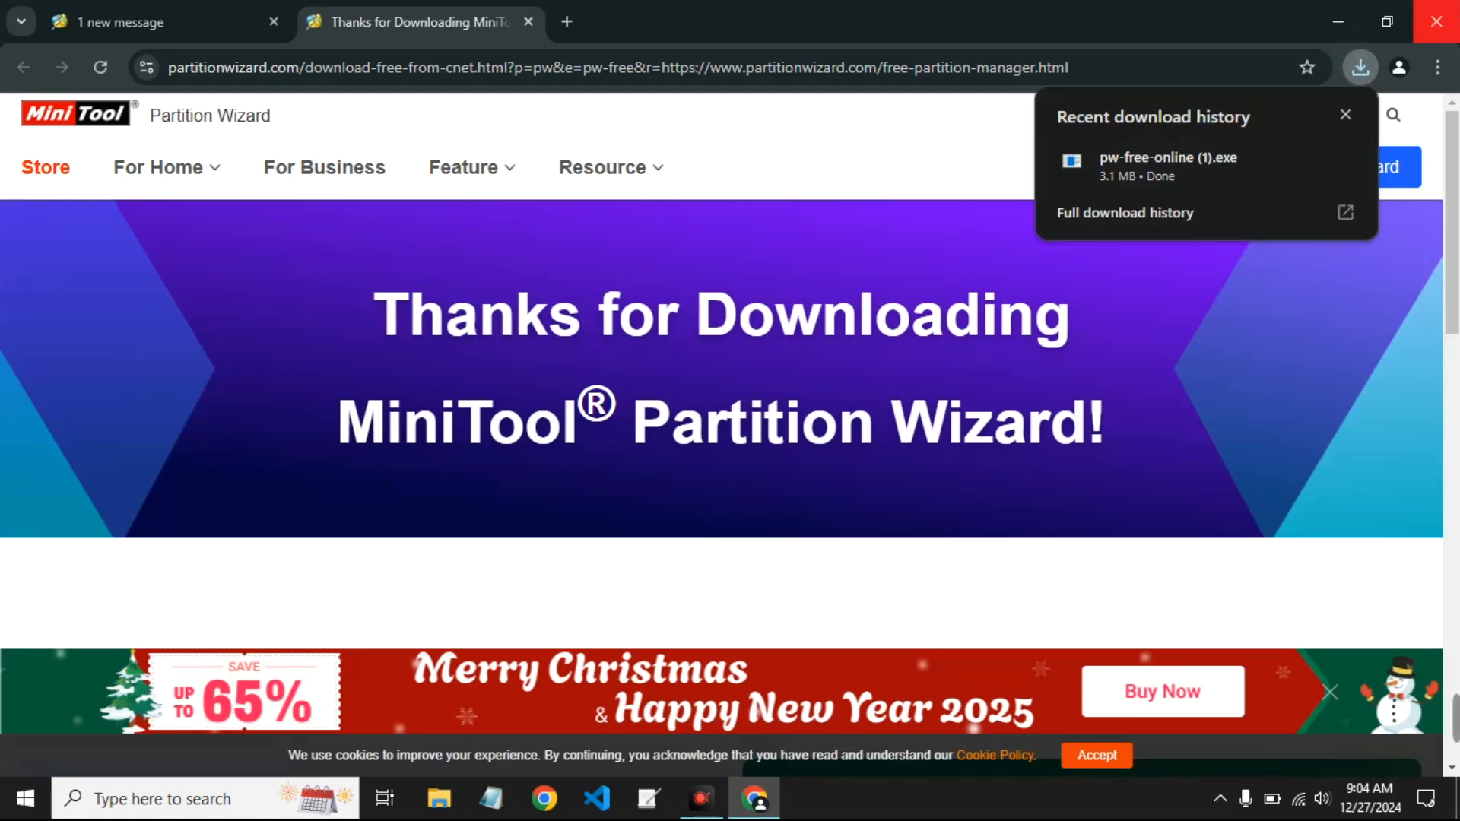
left_click(1436, 21)
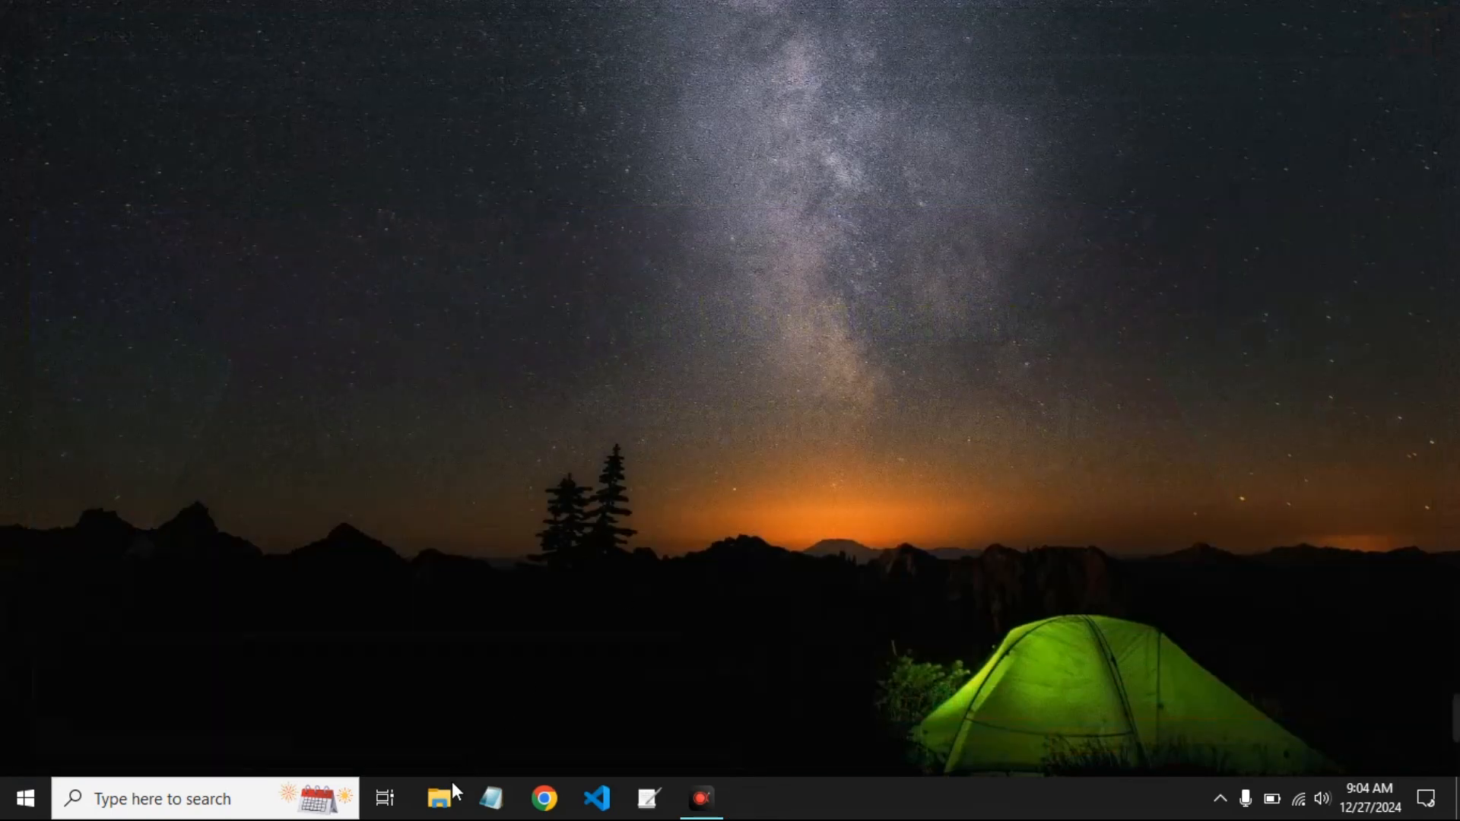
- Run the pw-free-online installer from the Downloads folder, allow it to make changes, and minimize the folder window
left_click(449, 790)
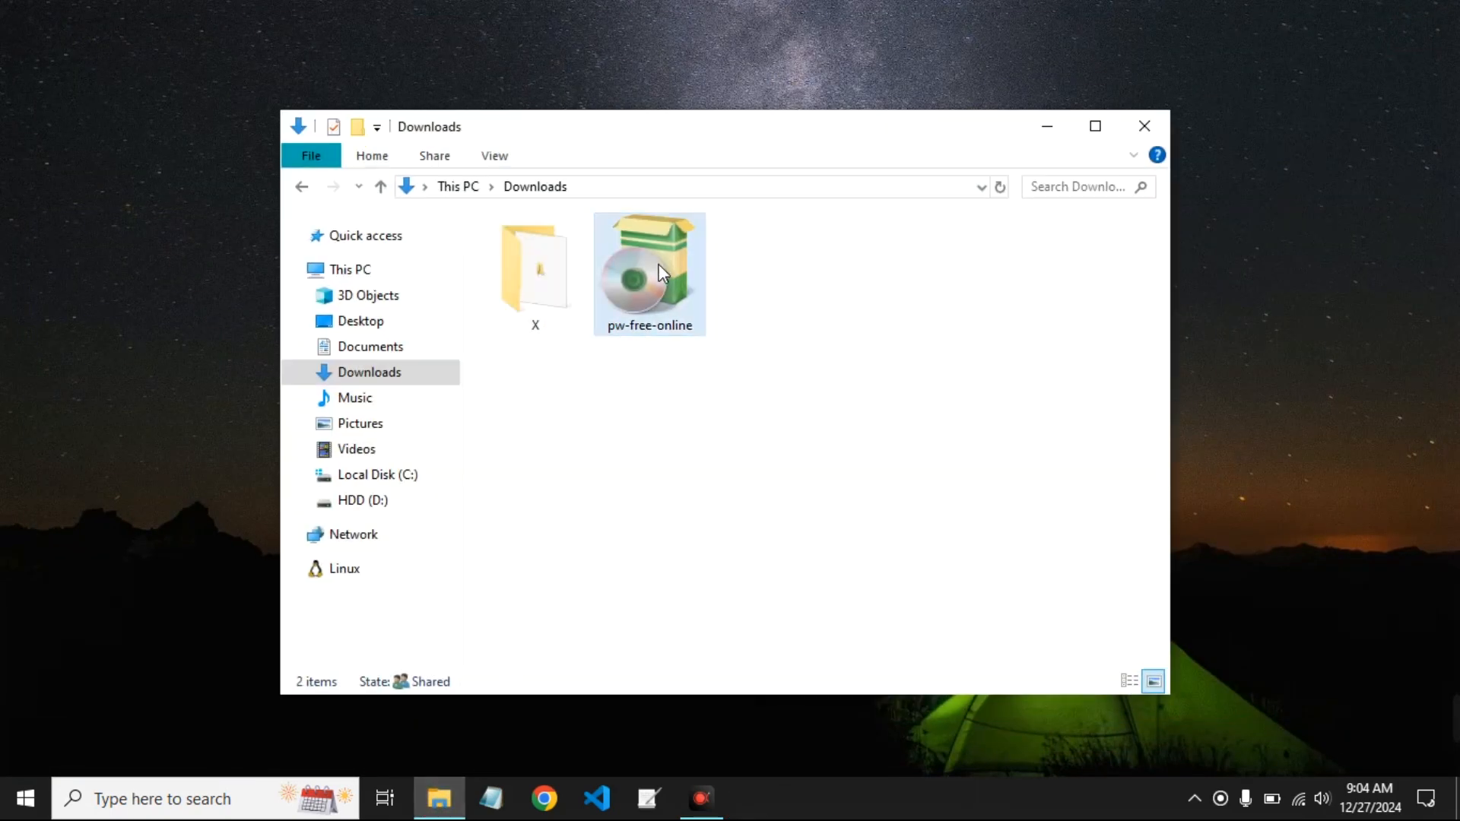
left_click(658, 272)
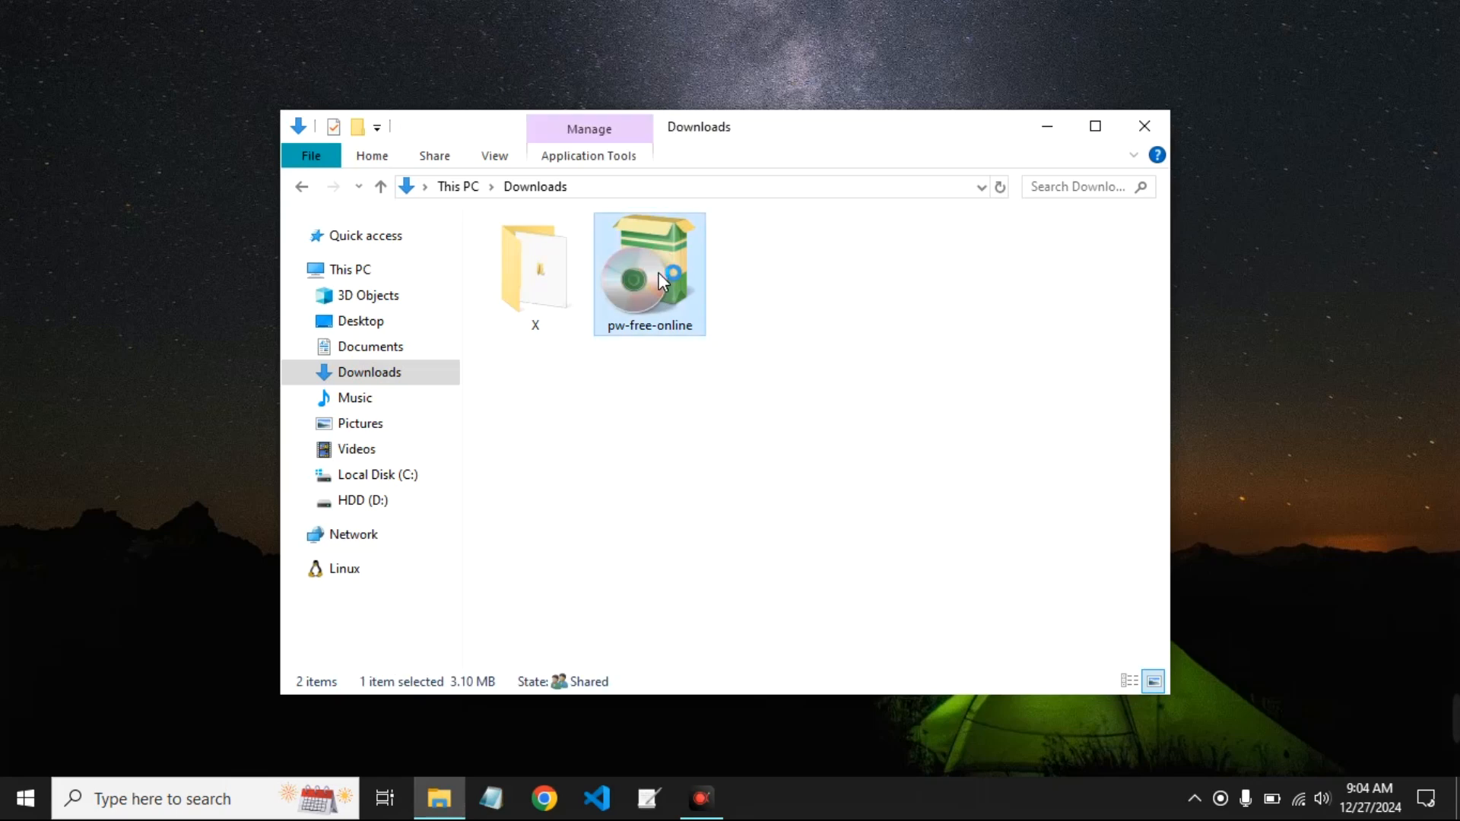
double_click(658, 273)
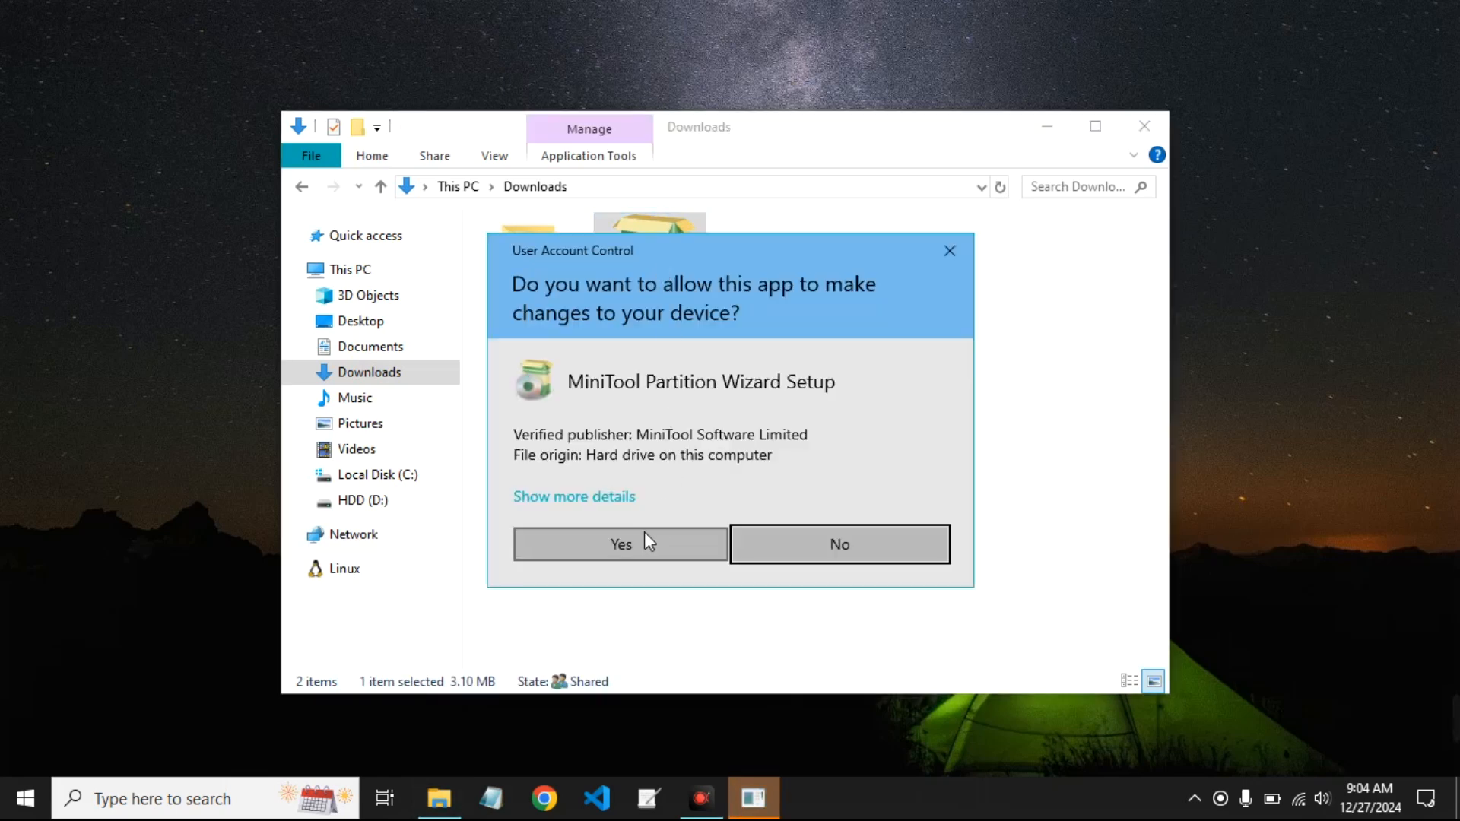
left_click(641, 540)
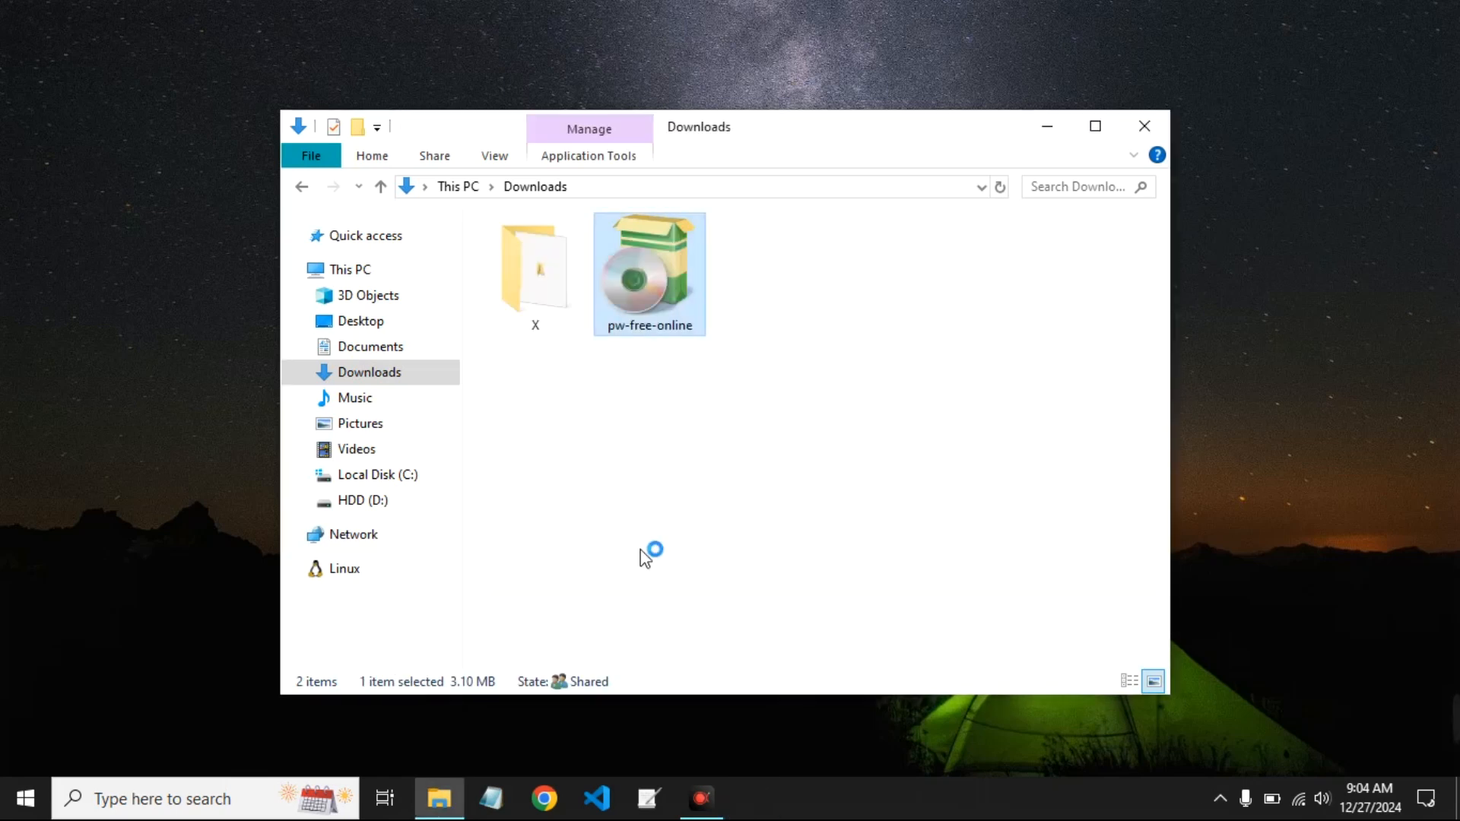
left_click(1052, 137)
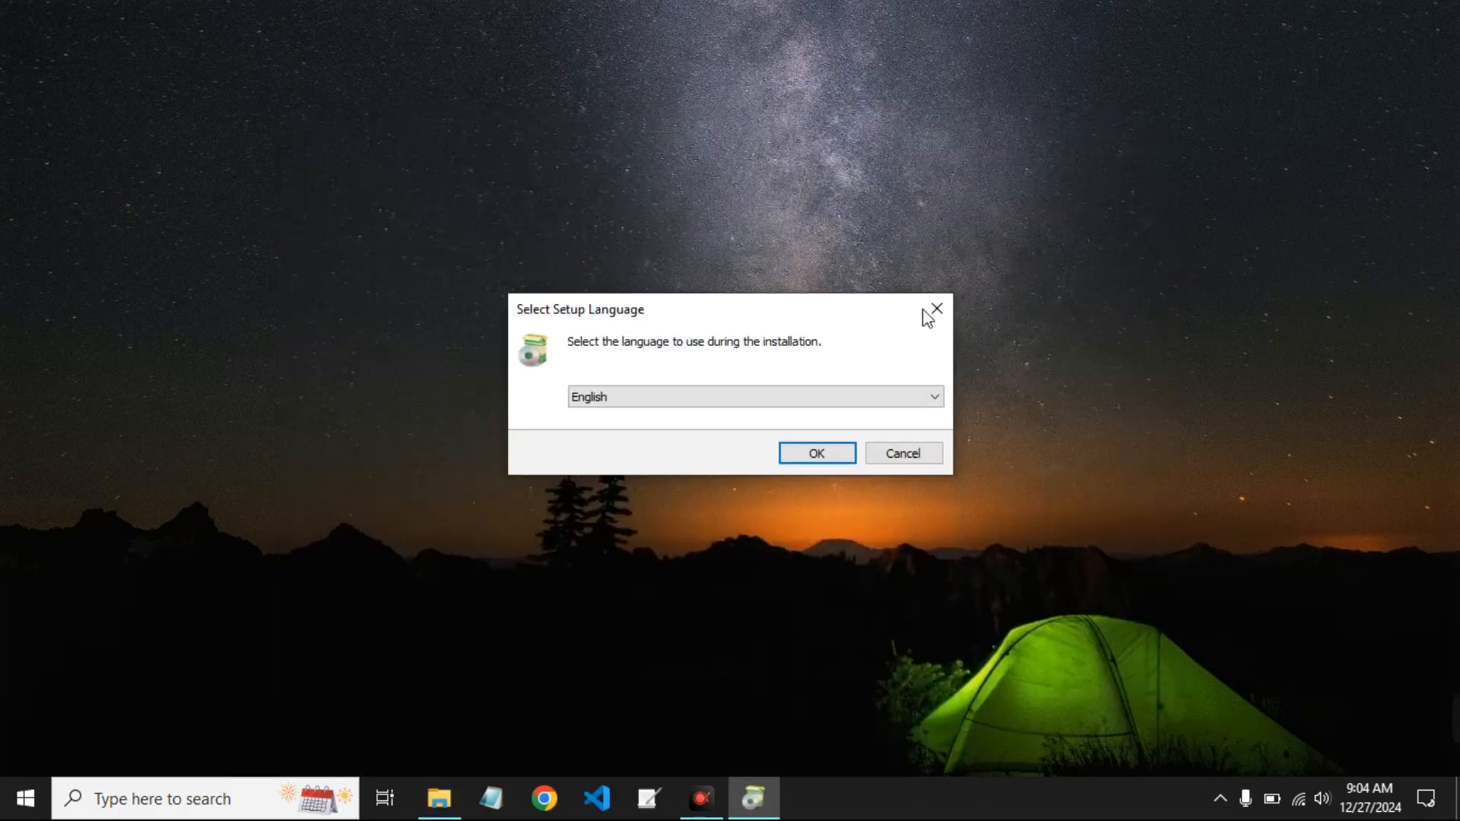
- Install MiniTool Partition Wizard Free in English, keeping C:\Program Files\MiniTool Partition Wizard 12 as the destination, and launch it
left_click(816, 453)
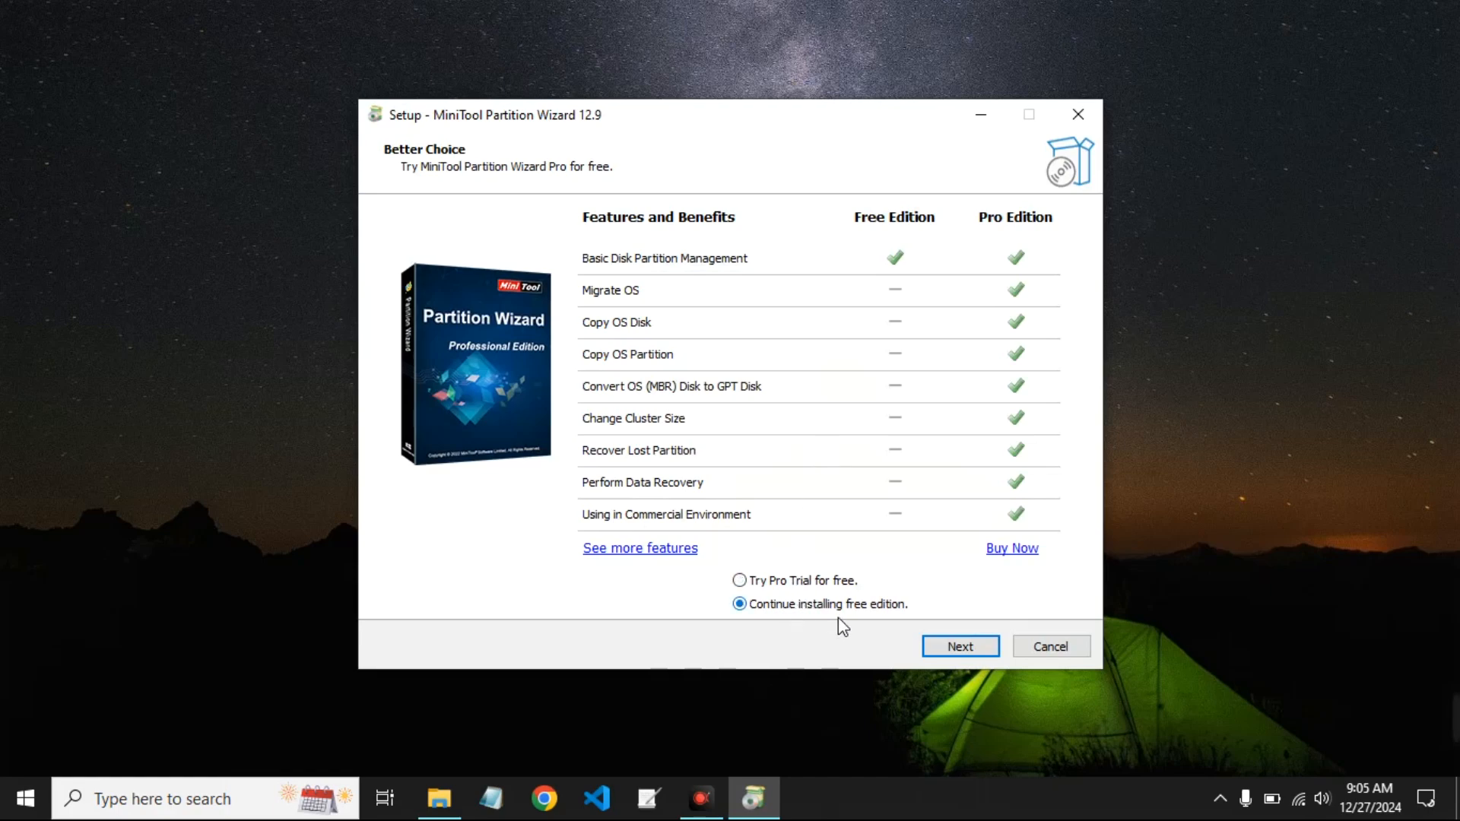
left_click(957, 650)
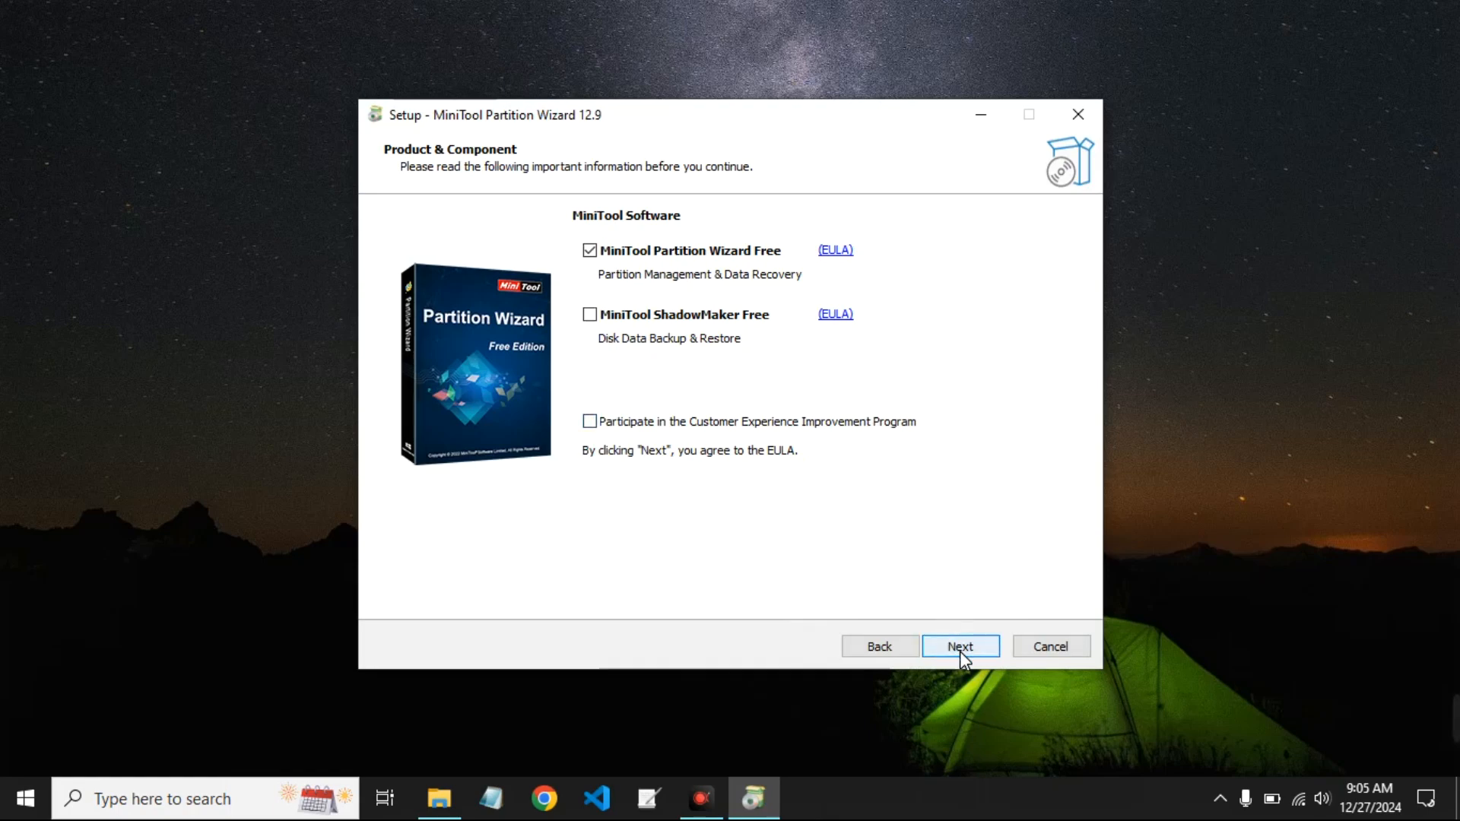
left_click(960, 646)
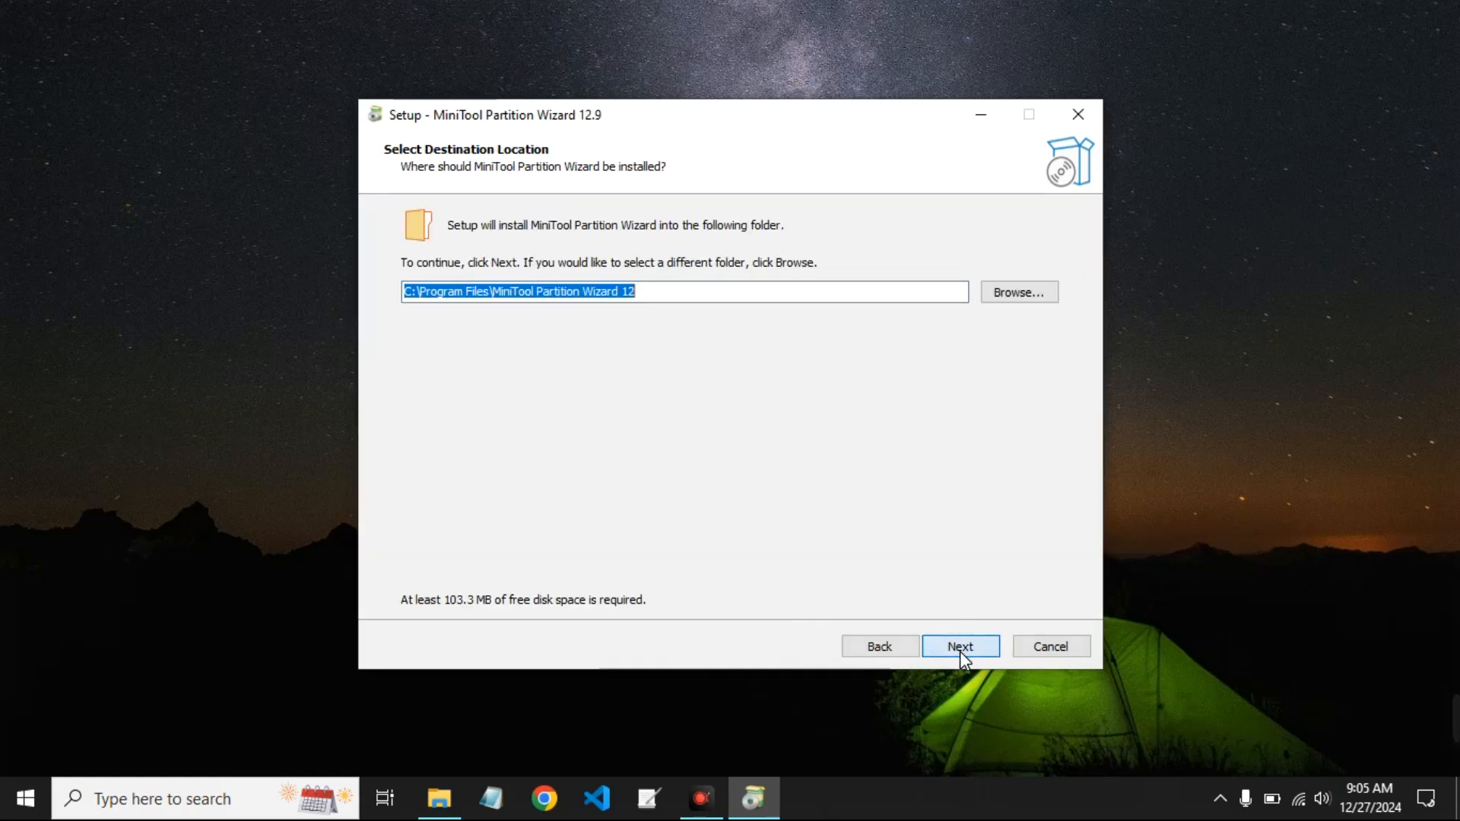
left_click(959, 646)
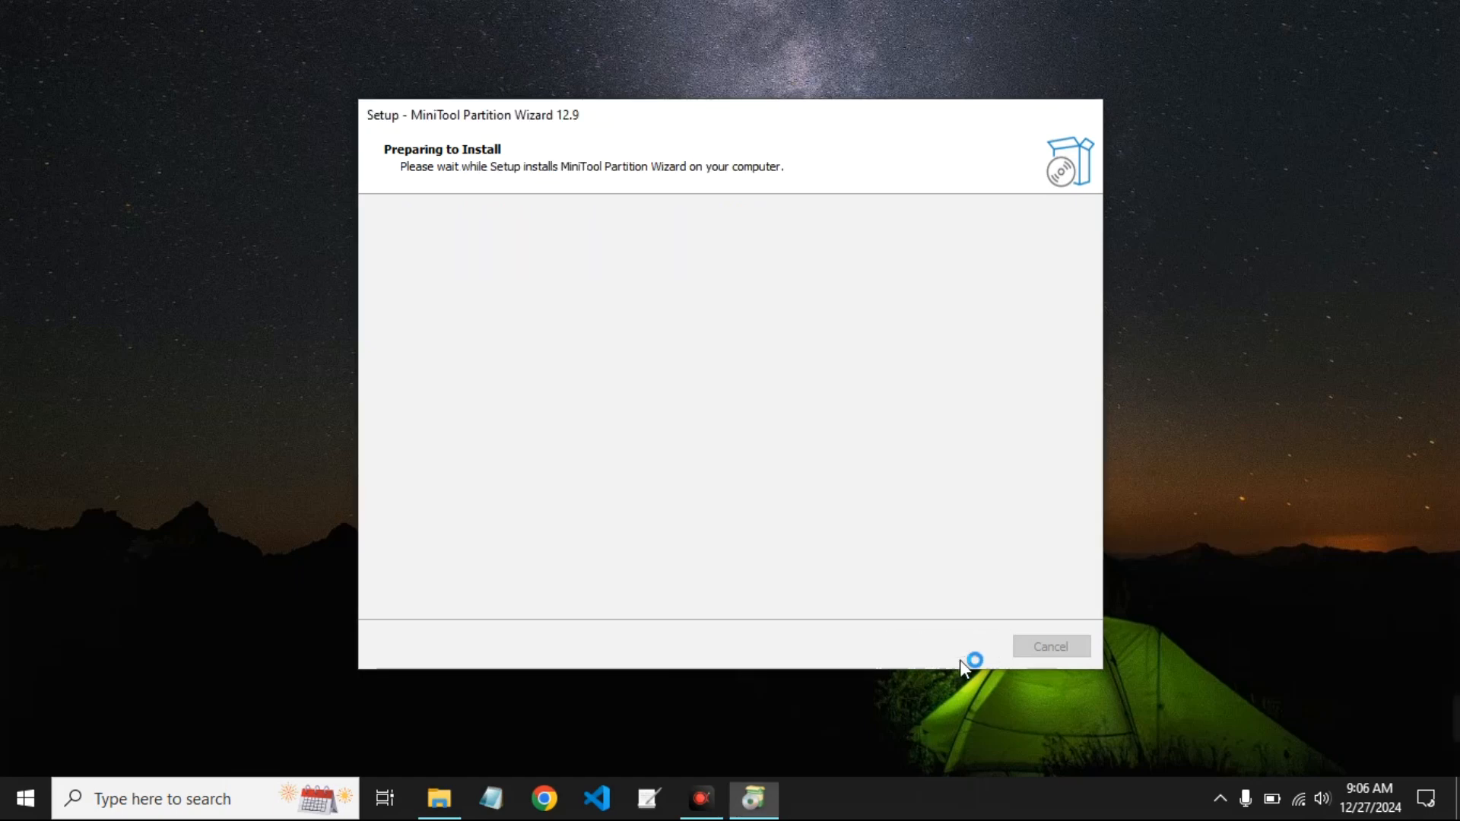
left_click(953, 648)
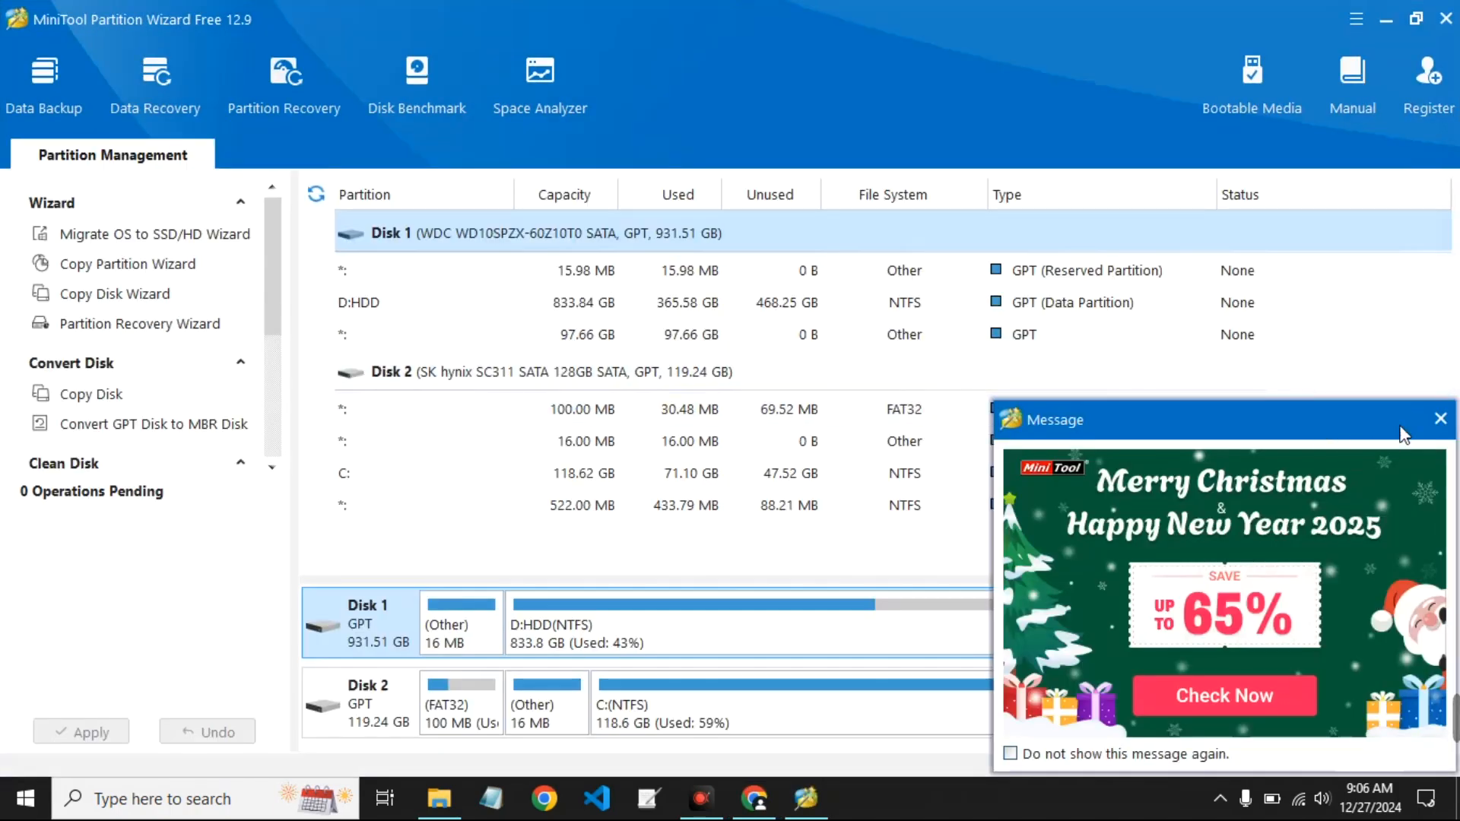
- Dismiss the promotional message and delete the 97.66 GB partition at the end of Disk 1
left_click(1436, 423)
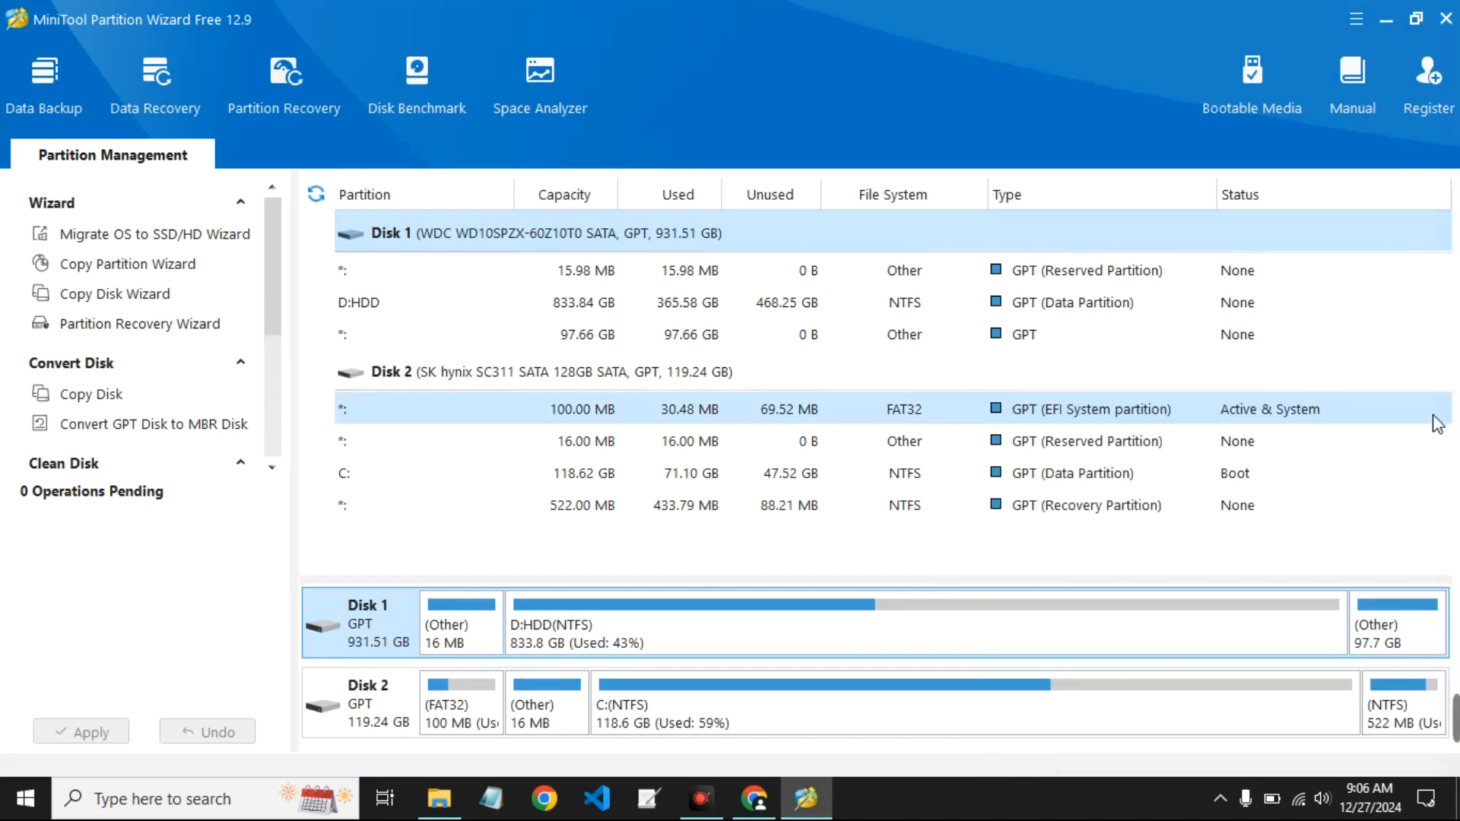
left_click(1384, 646)
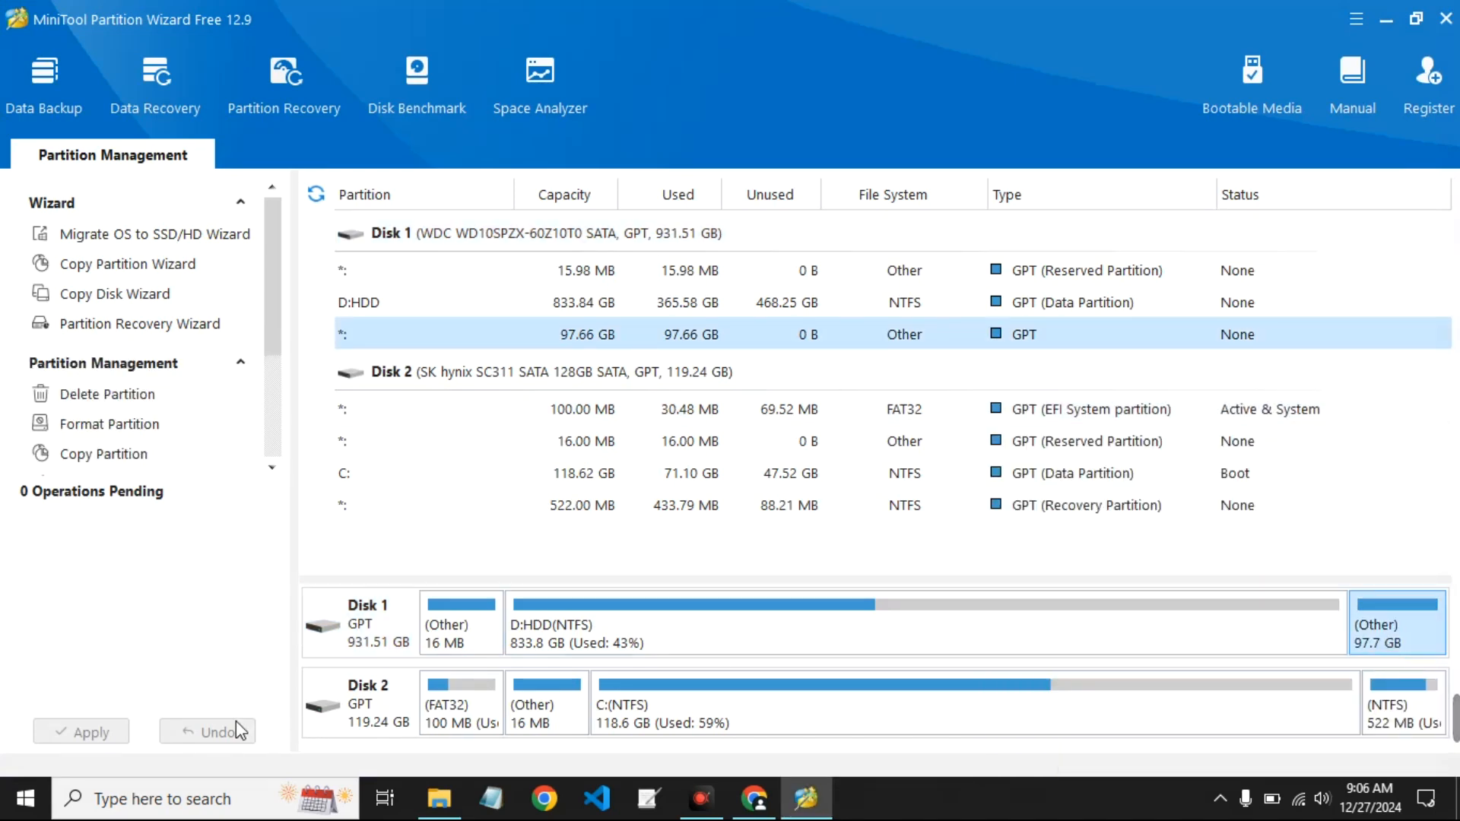
left_click(391, 622)
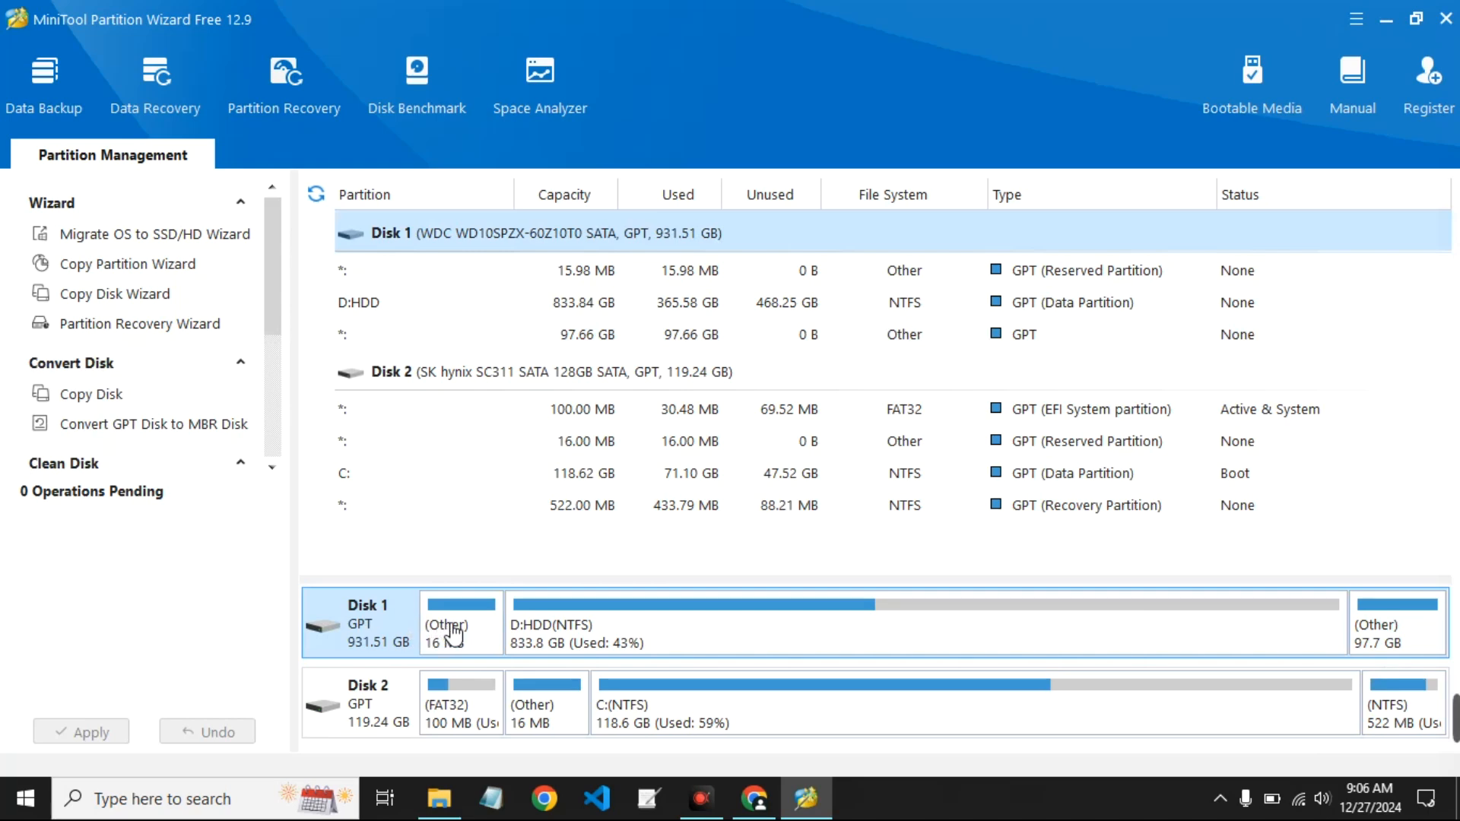
left_click(486, 637)
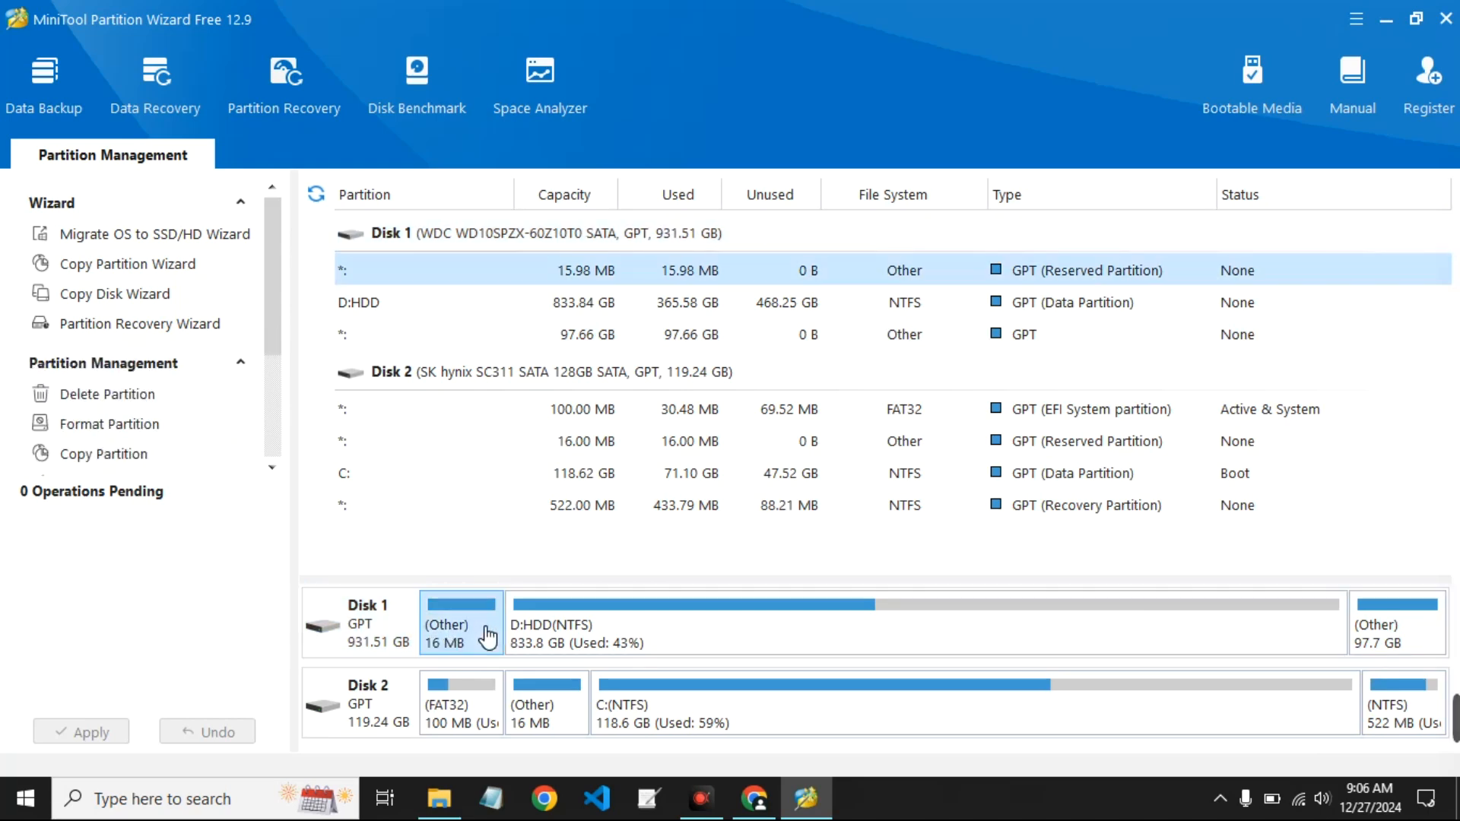
left_click(586, 635)
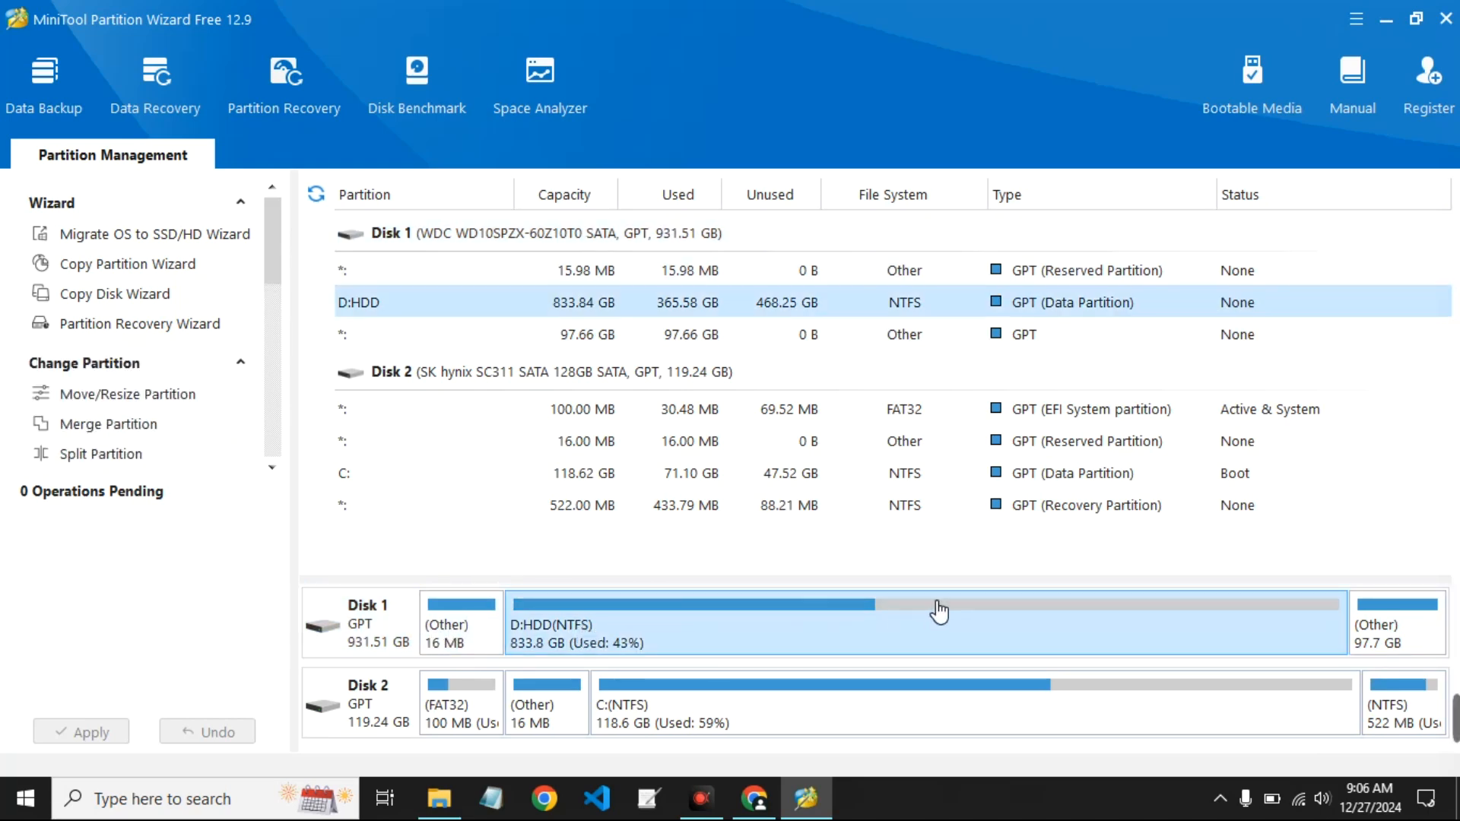
left_click(1383, 637)
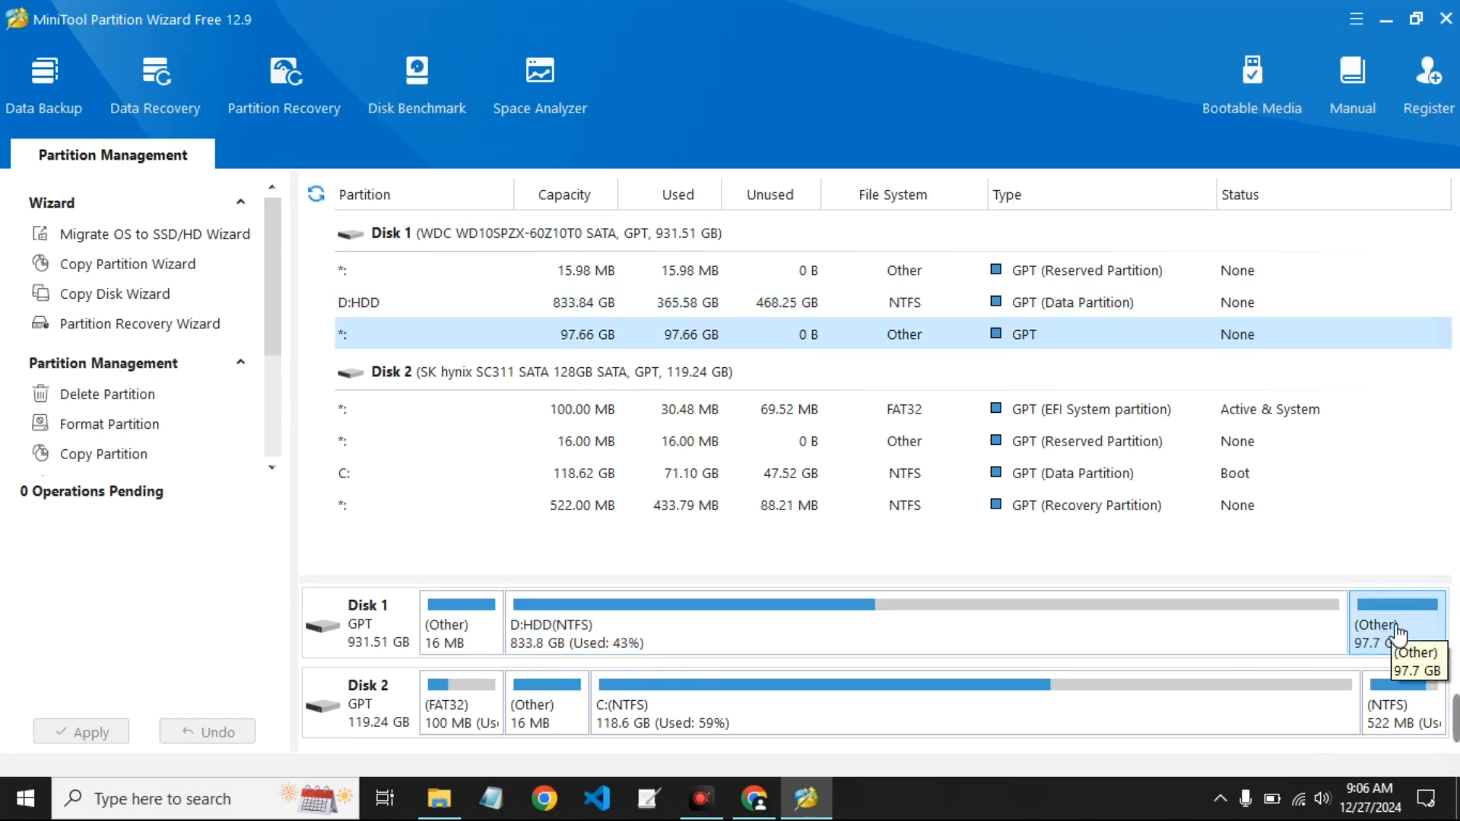
right_click(1388, 624)
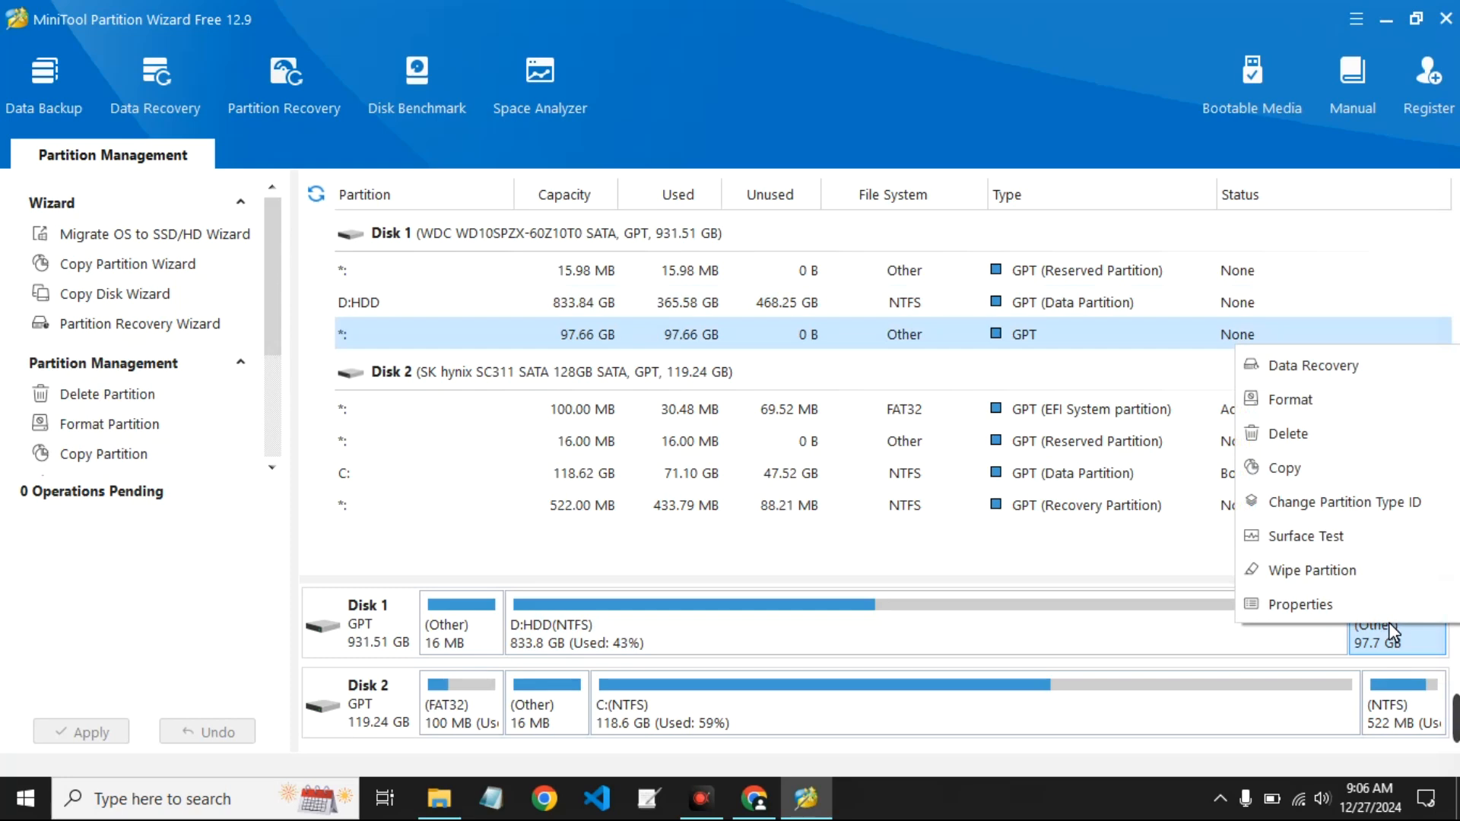
left_click(1345, 430)
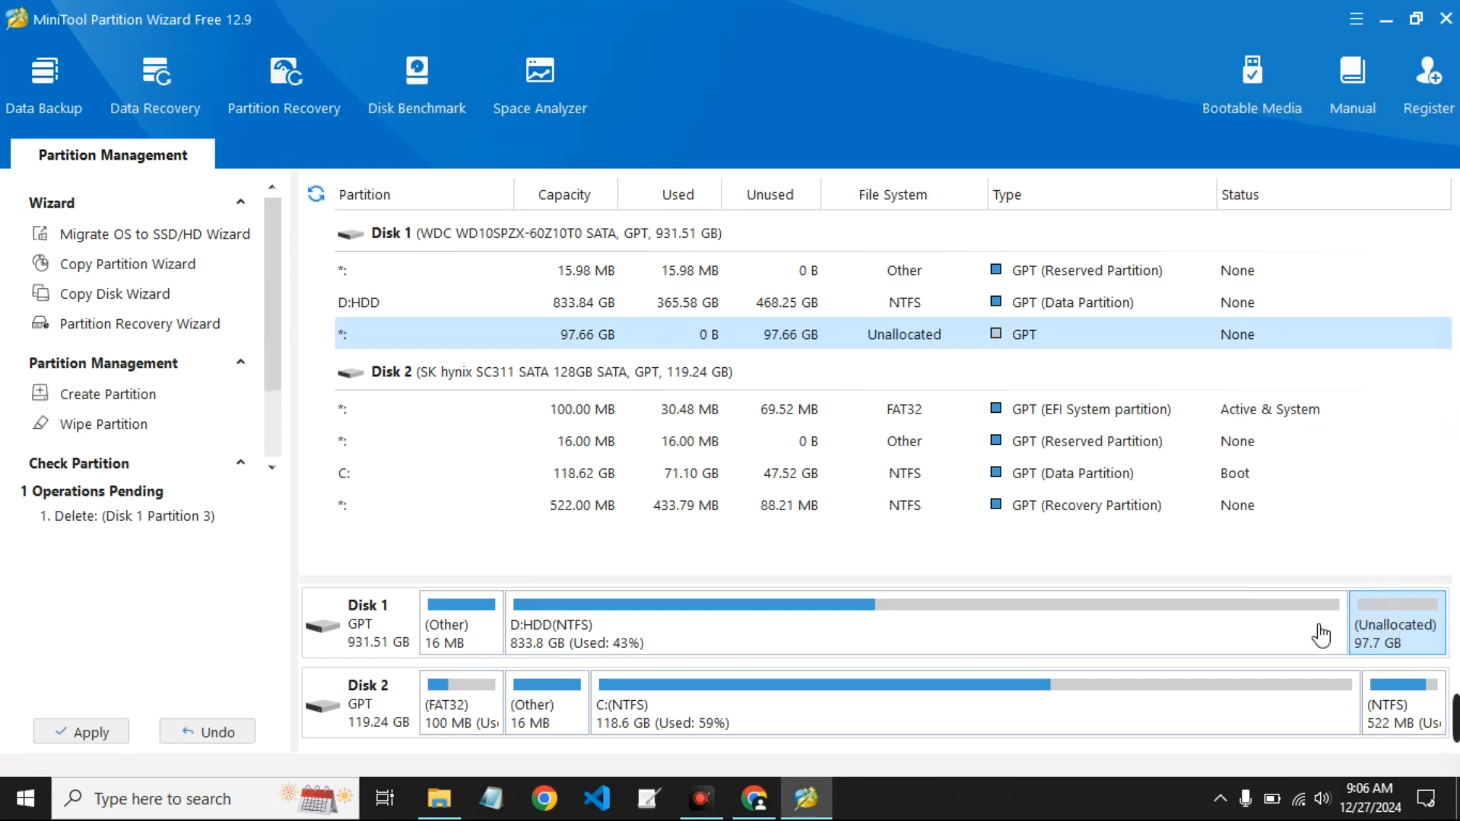
- Extend the D: HDD partition by 48.83 GB taken from the 97.66 GB unallocated space on Disk 1
left_click(1245, 633)
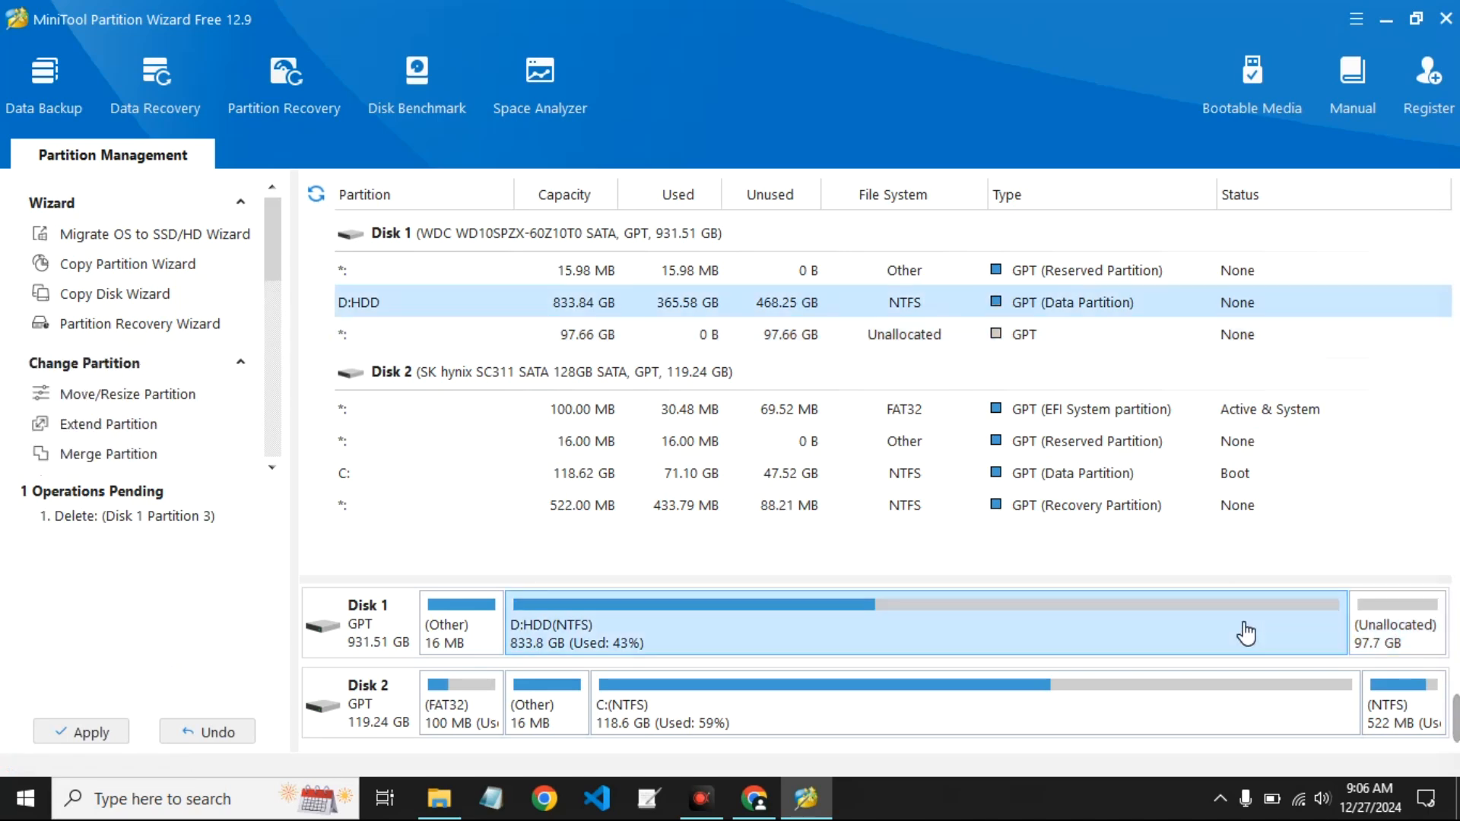
right_click(1243, 631)
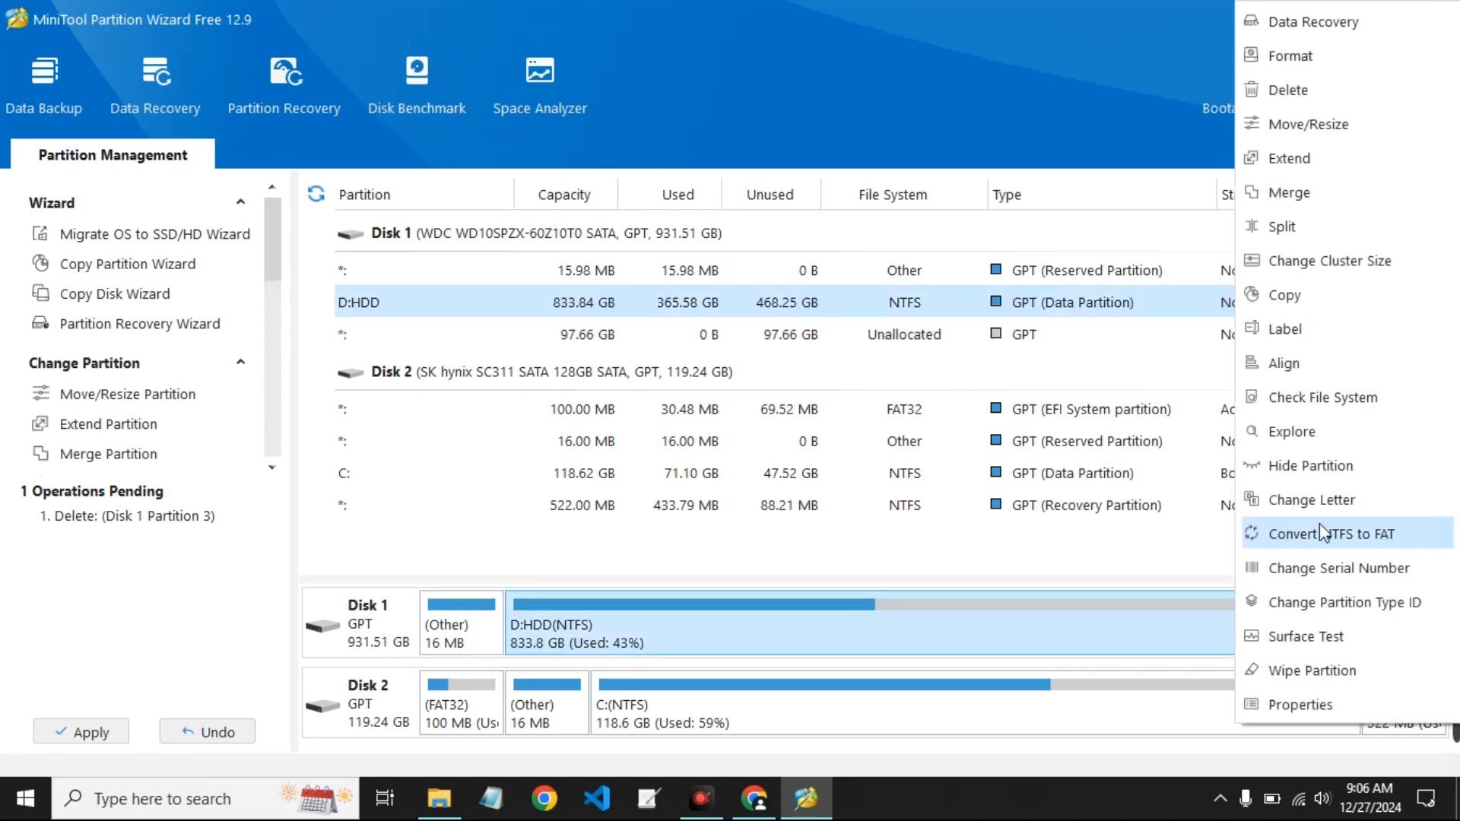
left_click(1309, 159)
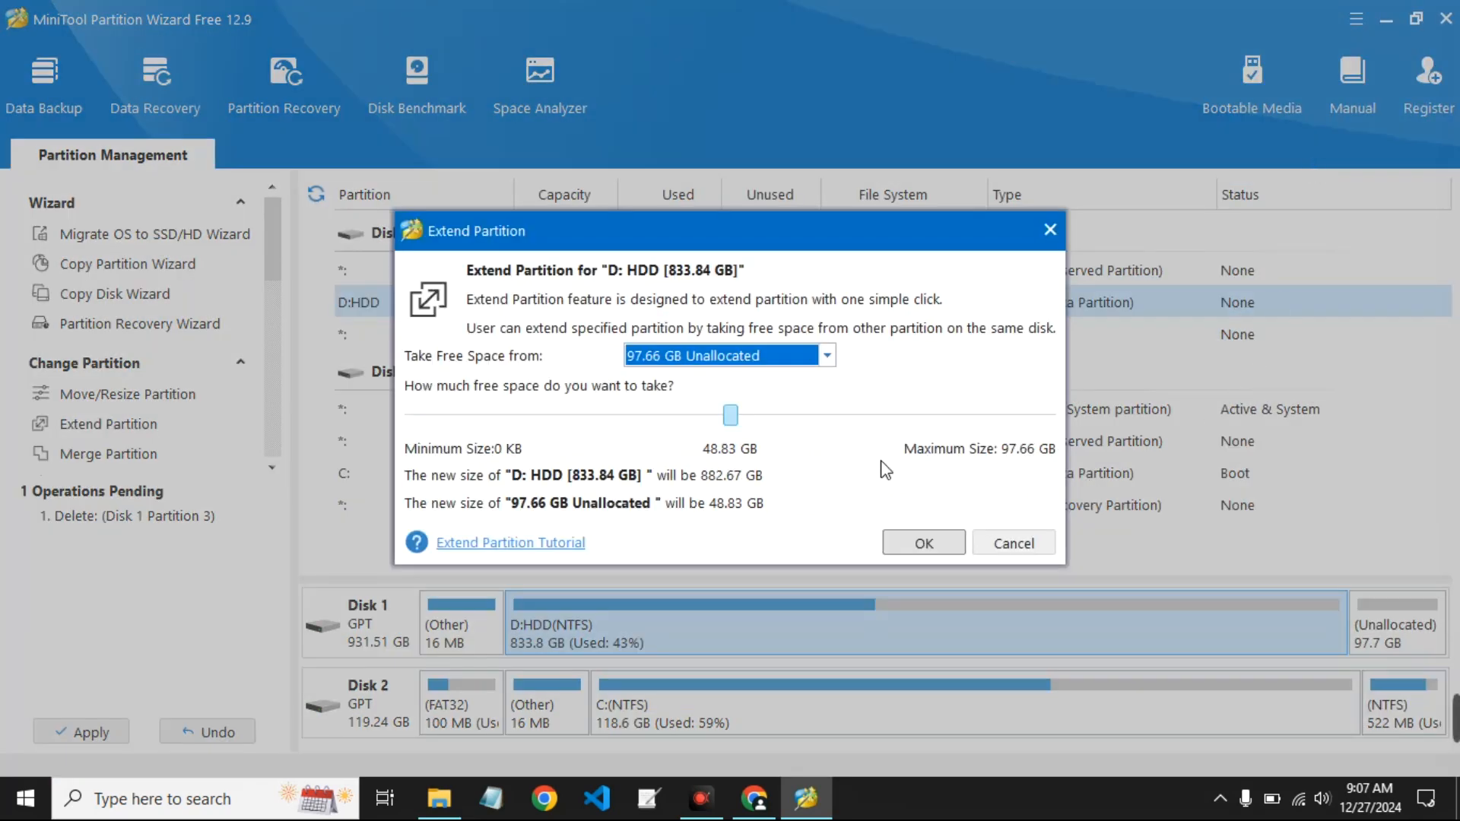
left_click(825, 355)
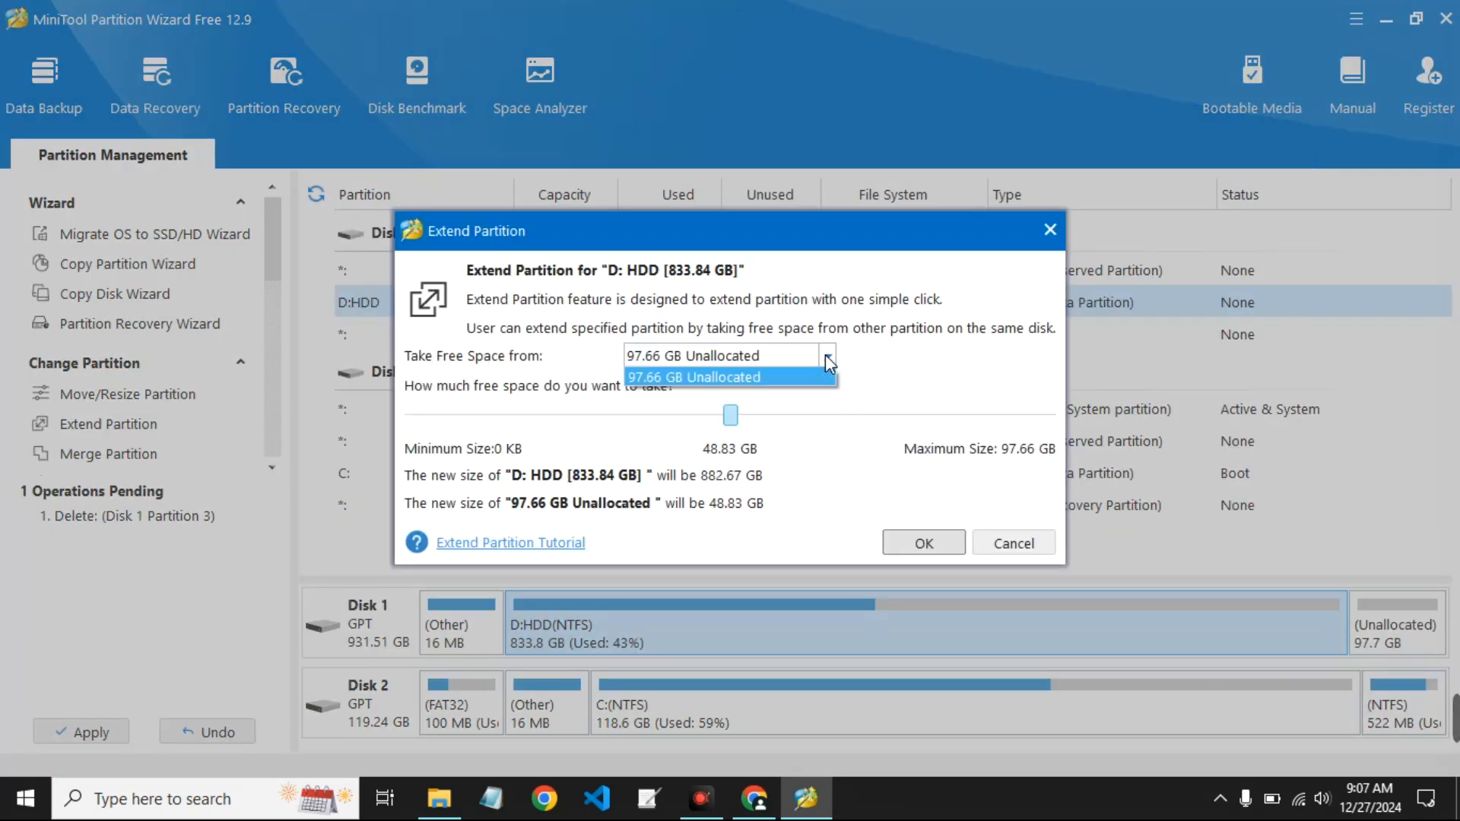
left_click(824, 354)
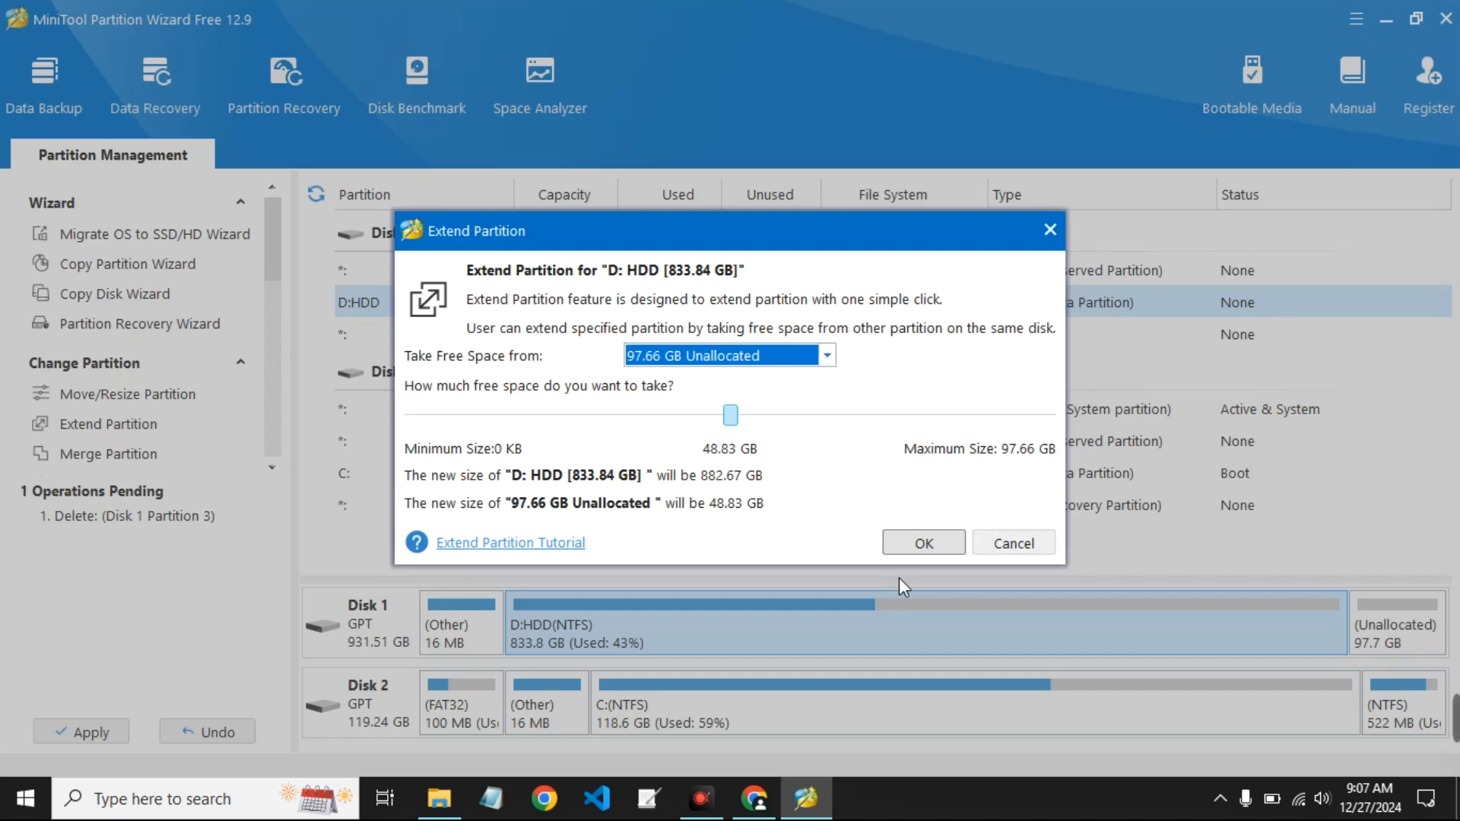
left_click(925, 546)
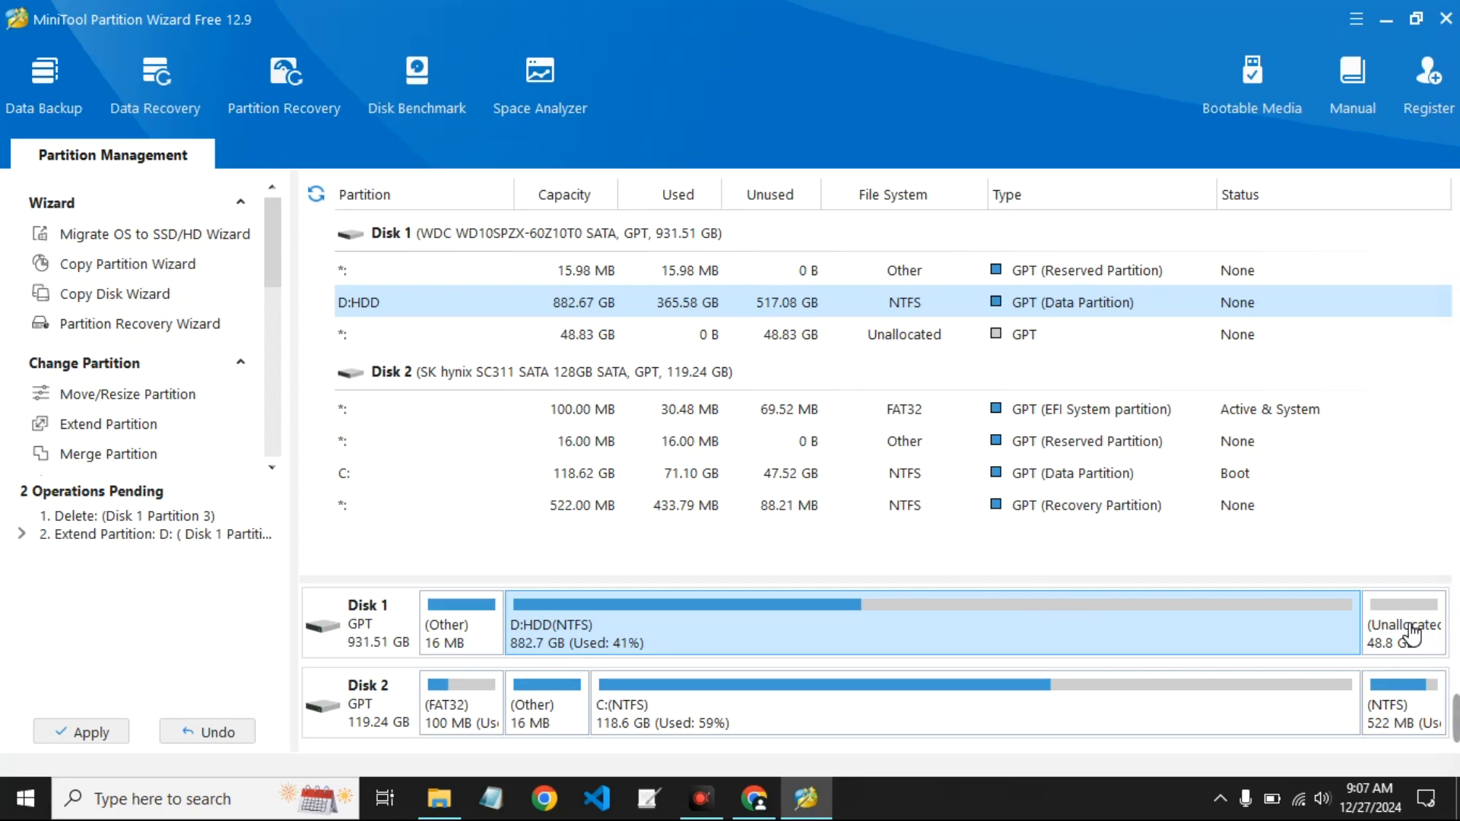
- Extend the D: HDD partition again with all of the remaining 48.83 GB unallocated space
right_click(1239, 619)
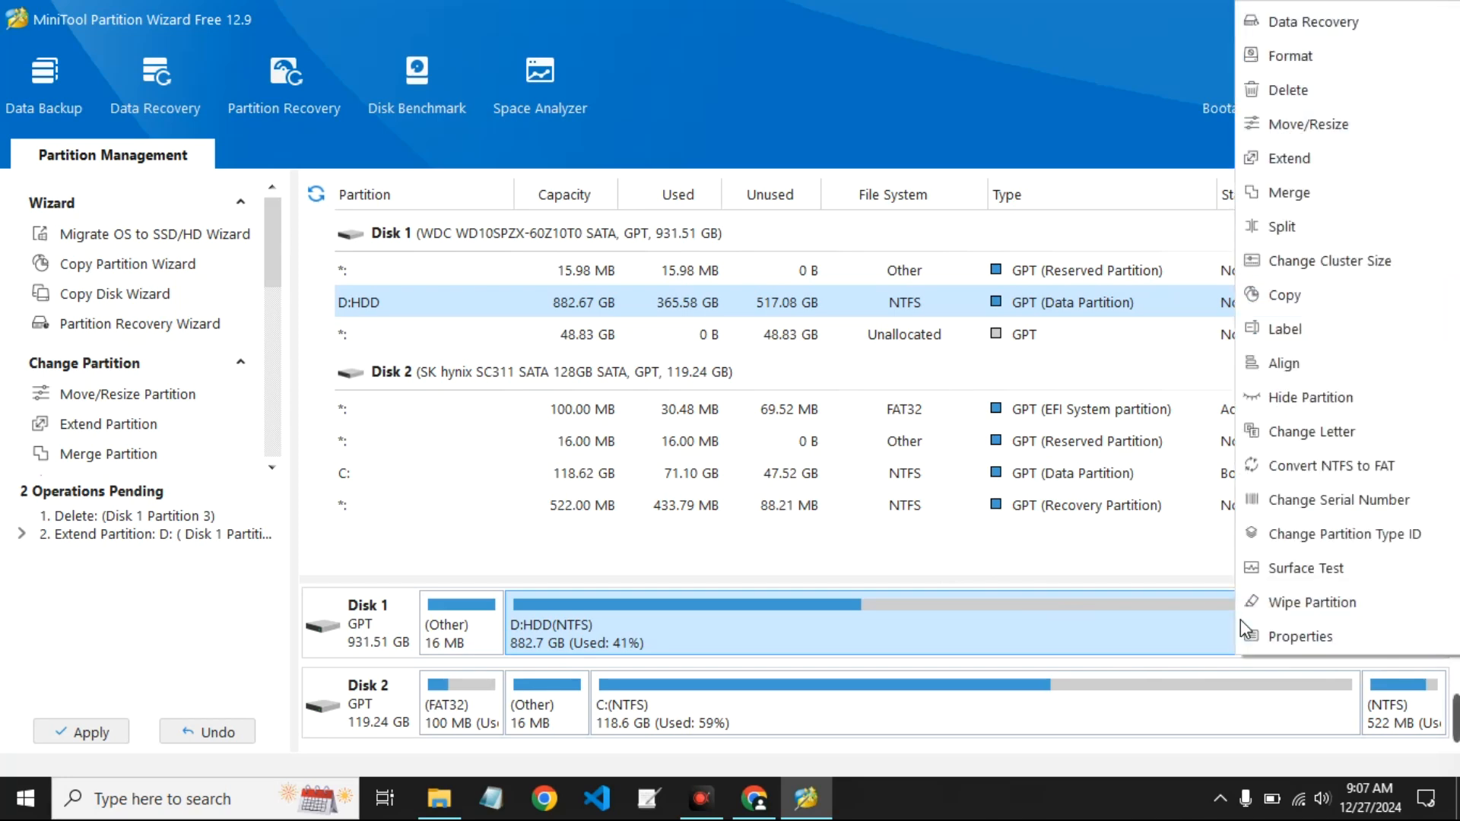
left_click(1284, 172)
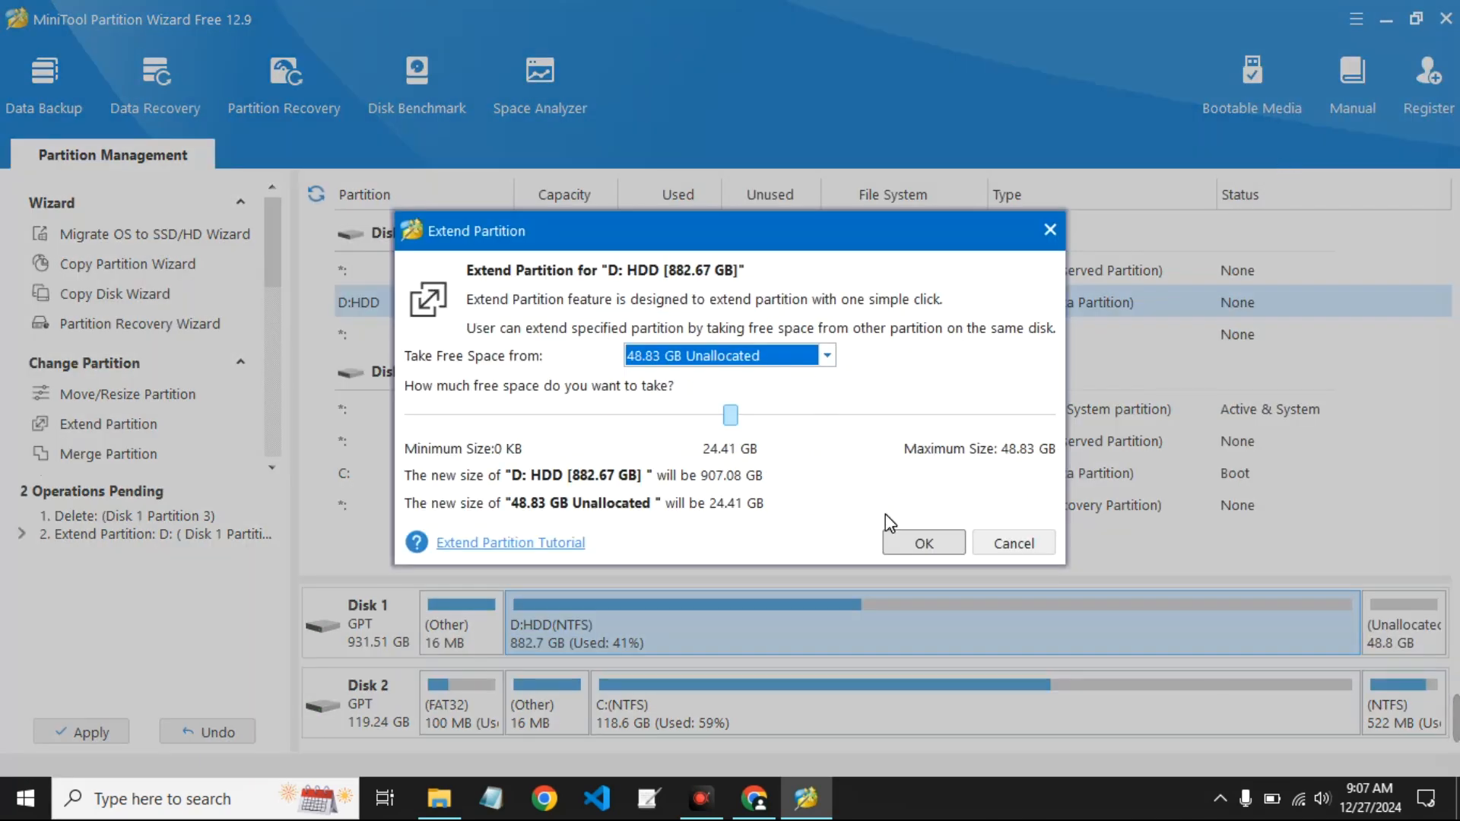
left_click_drag(743, 424, 1106, 441)
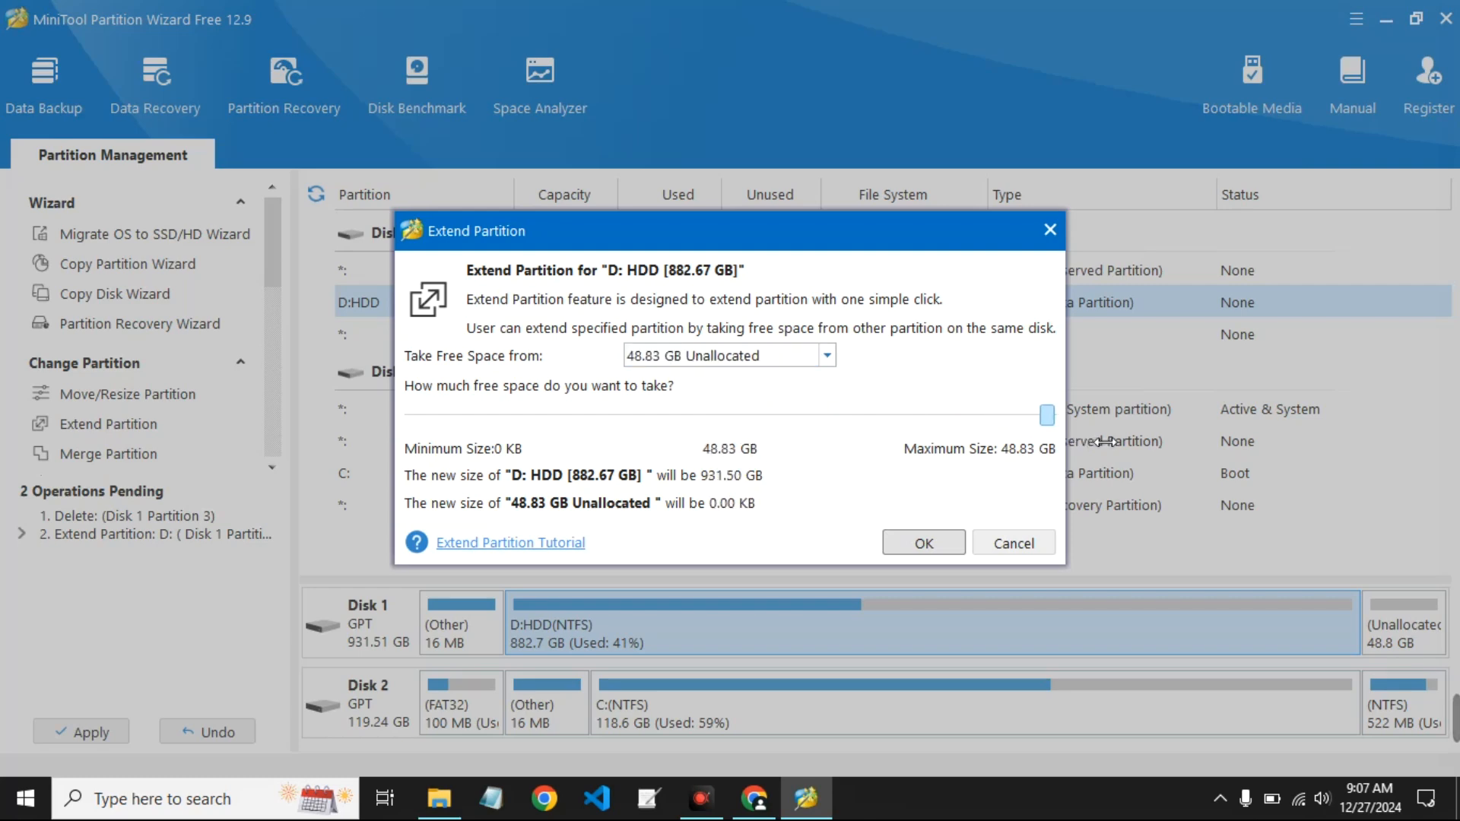
left_click(911, 546)
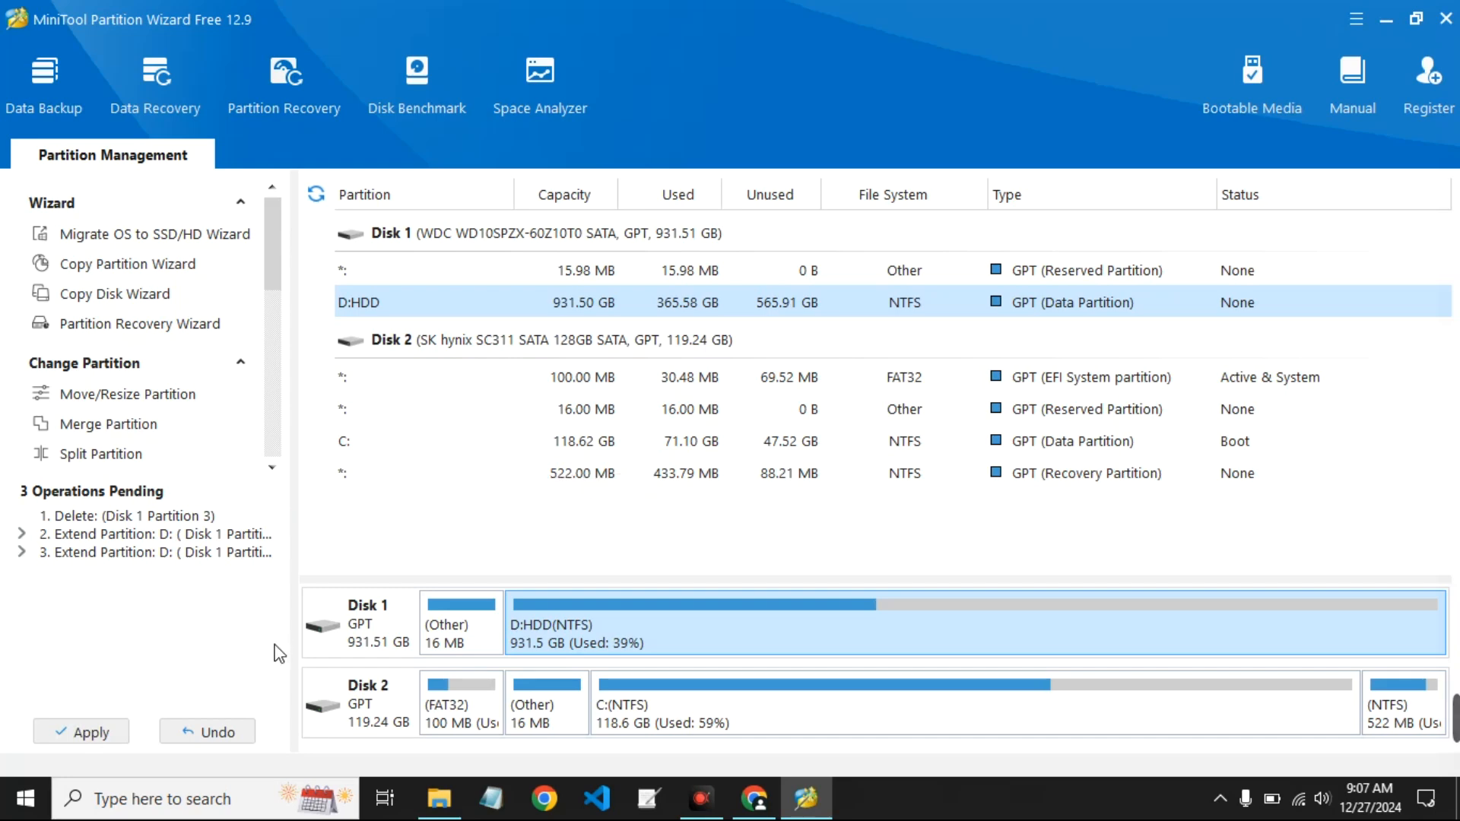
- Apply the pending deletion on Disk 1 and both extensions of the D: partition, and close the completion notice
left_click(84, 733)
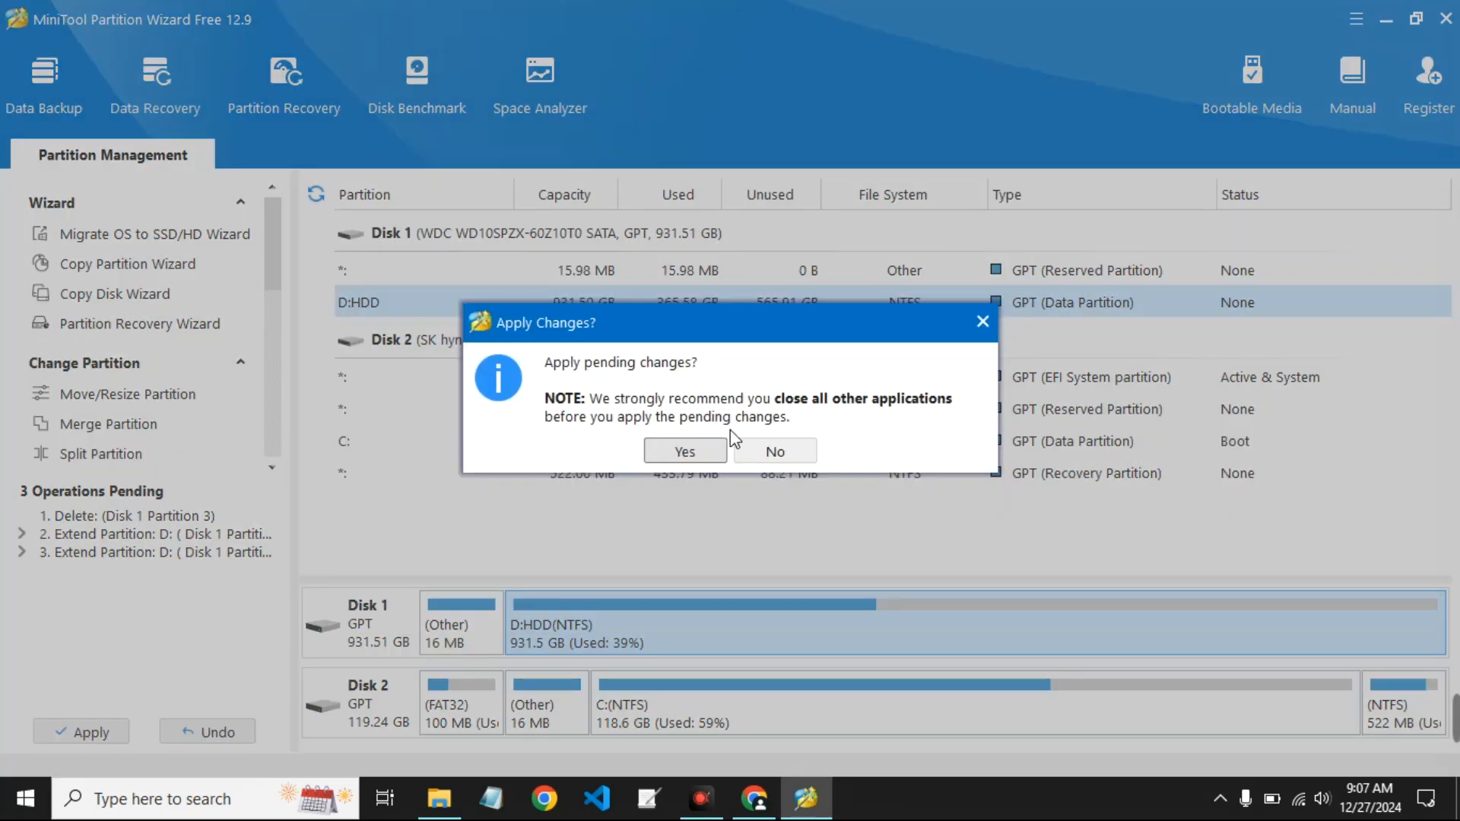
left_click(684, 451)
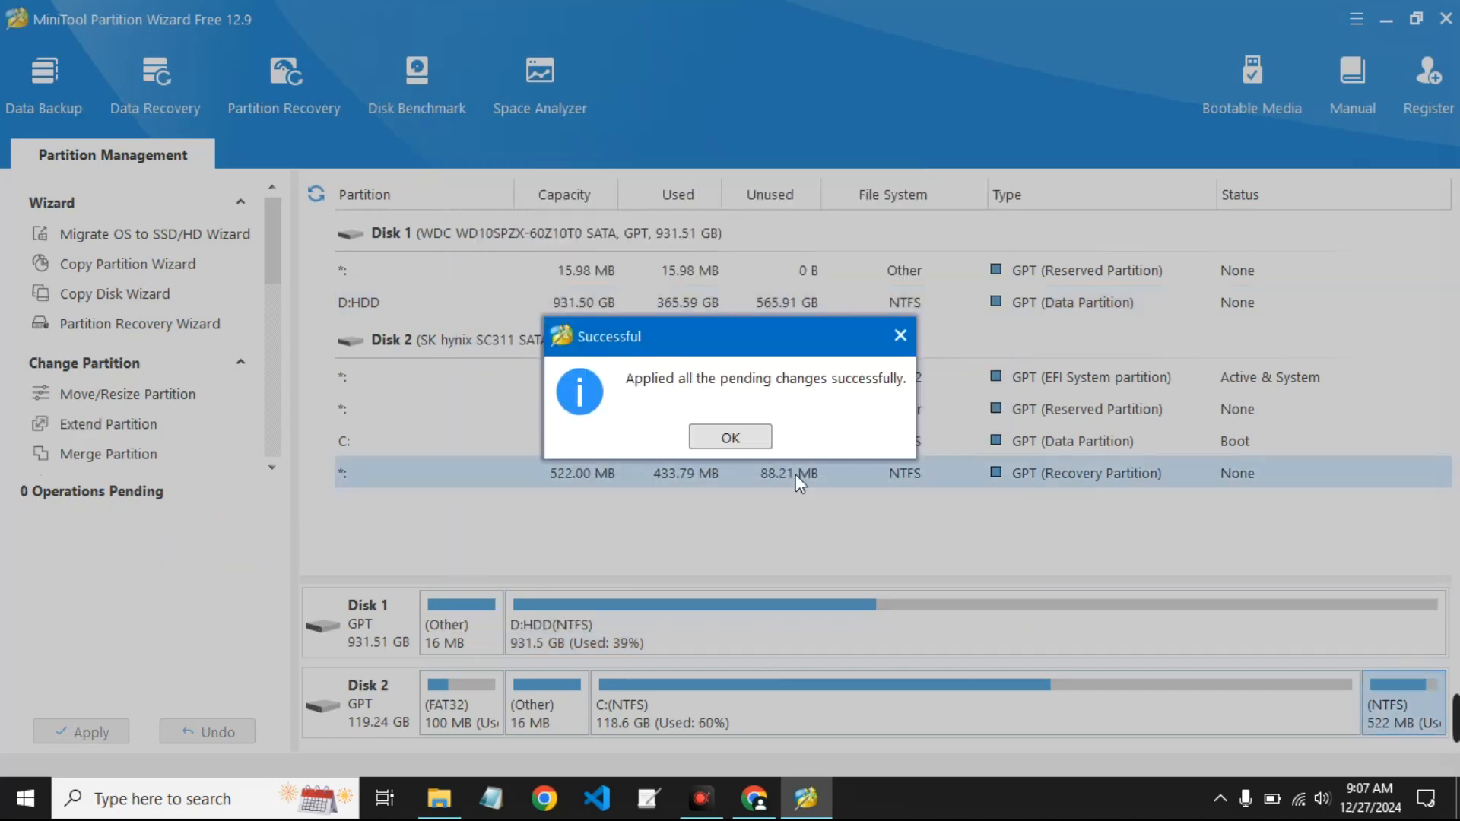
left_click(737, 438)
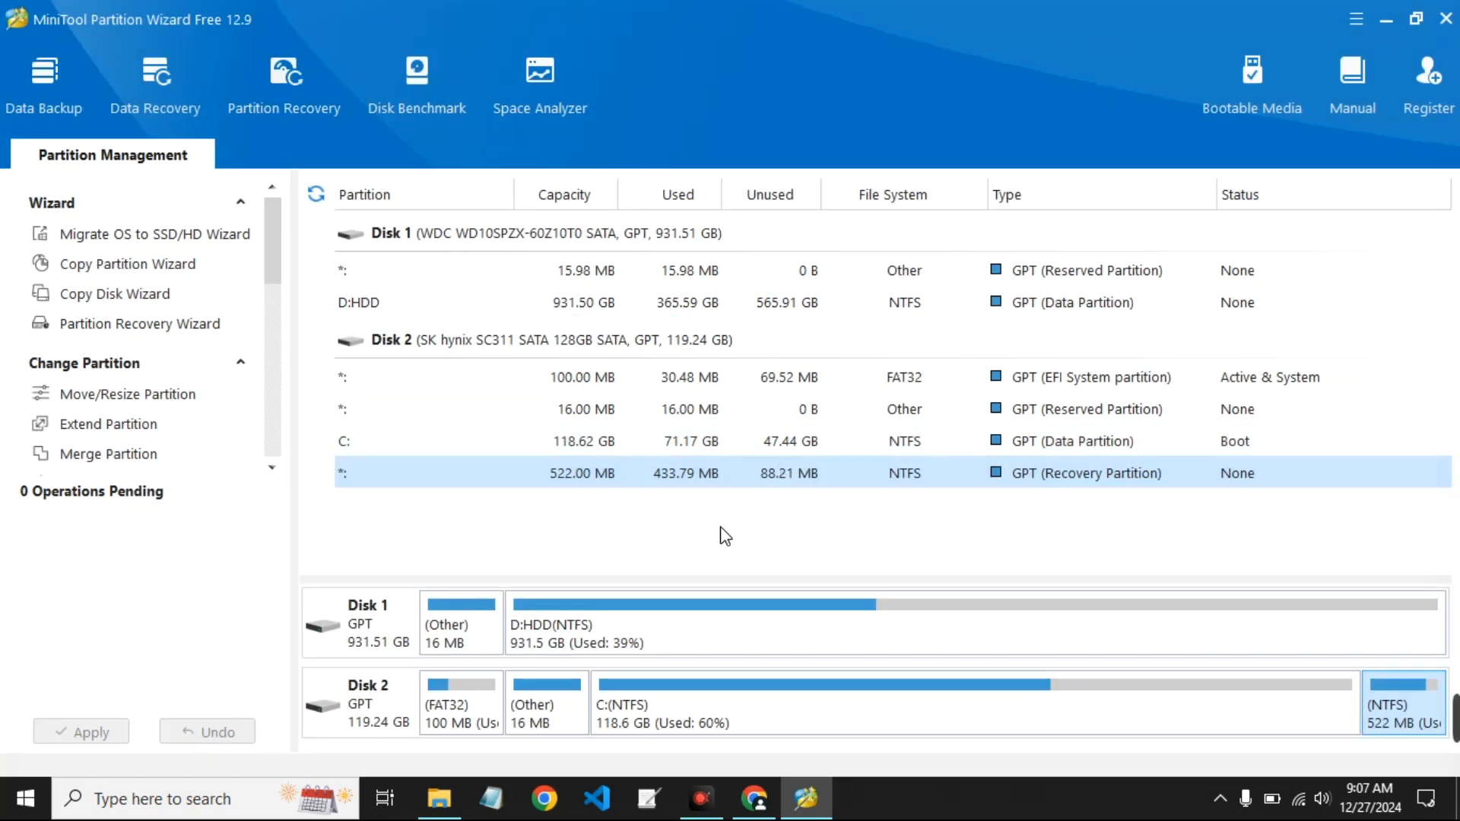
- Search Windows for "windows disk mana" and open Create and format hard disk partitions to view the disk layout
key("super")
type("wi")
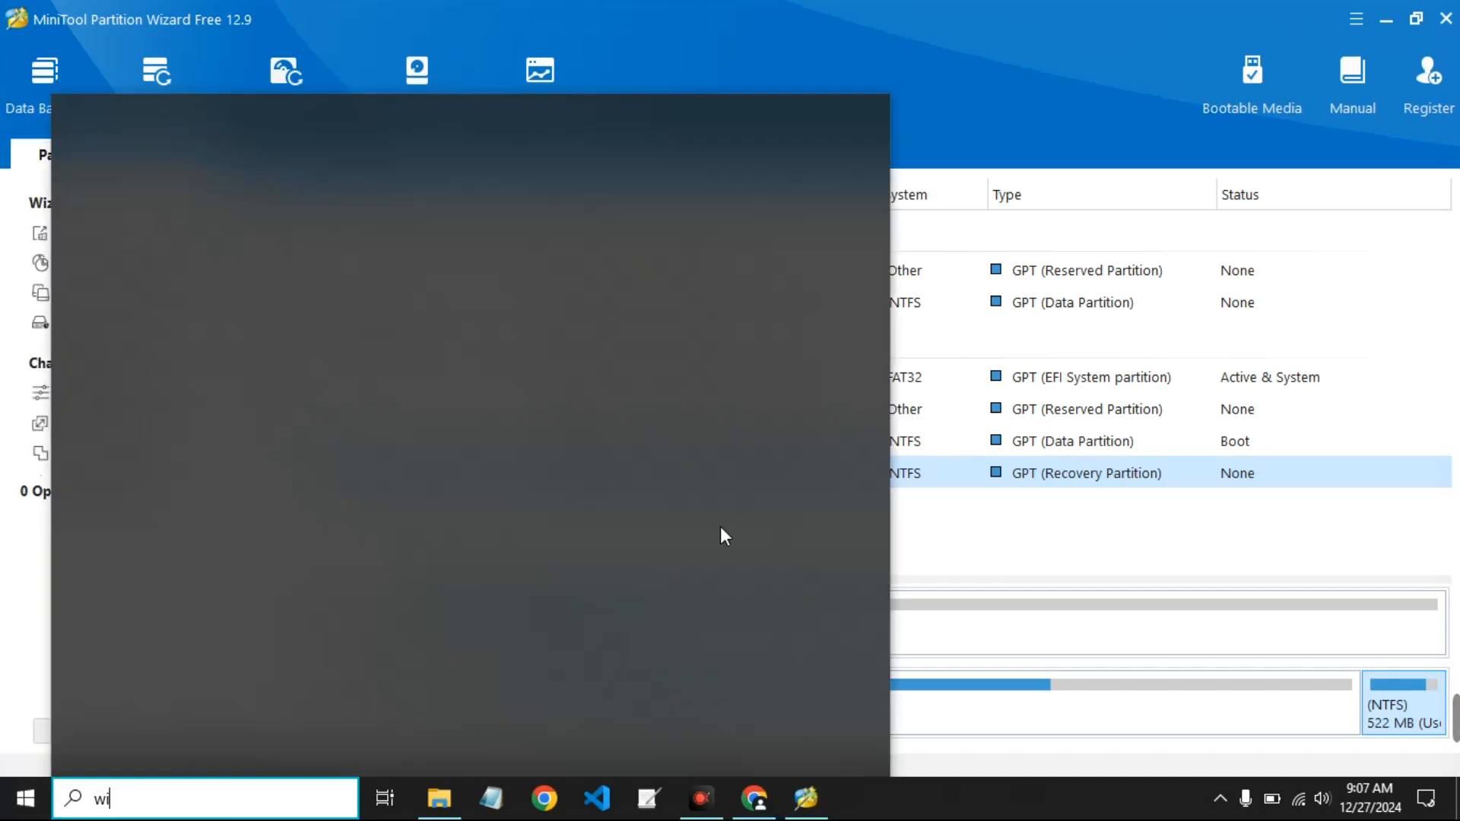
type("ndows disk ")
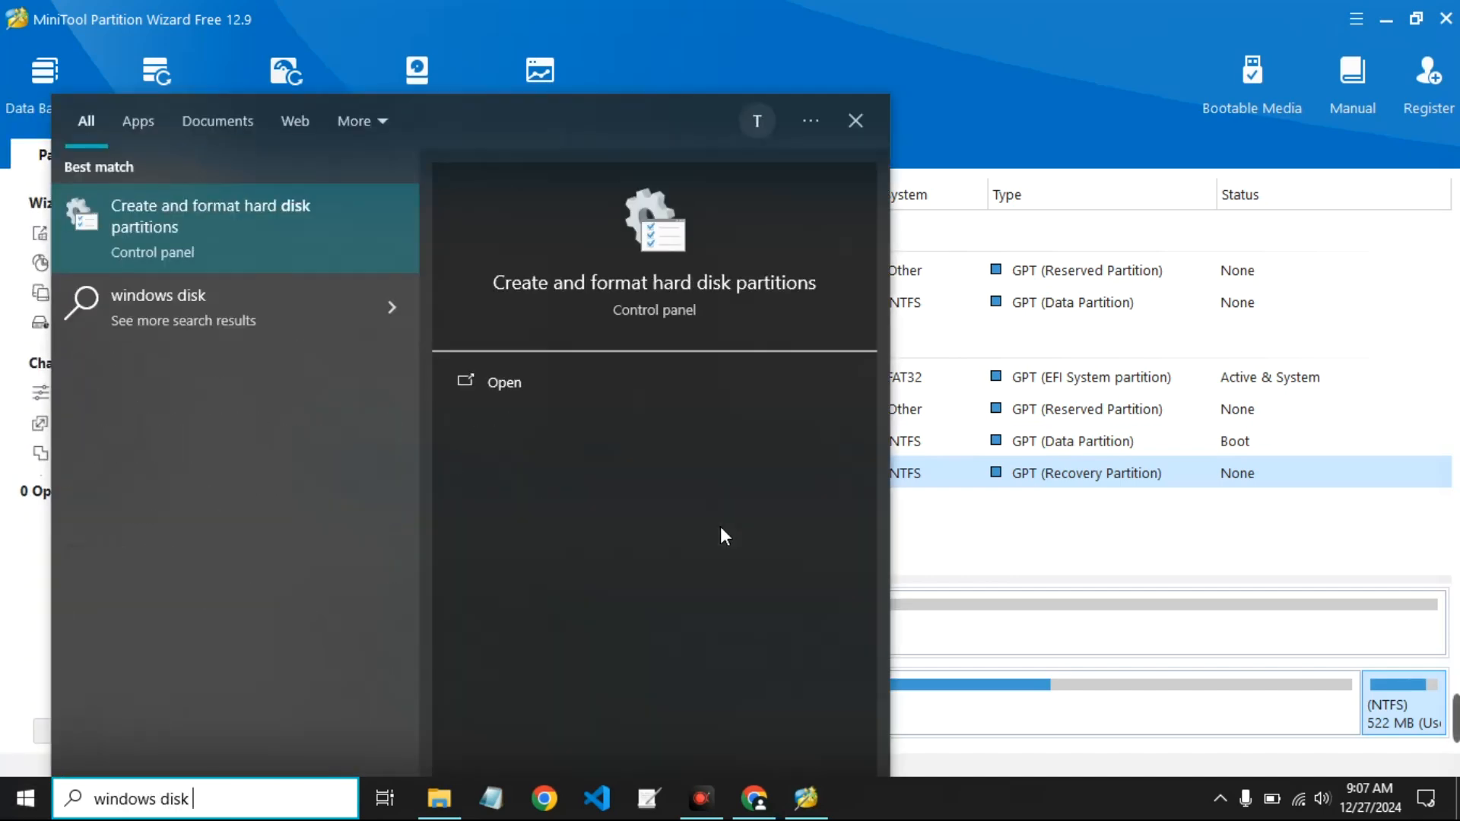
type("mana")
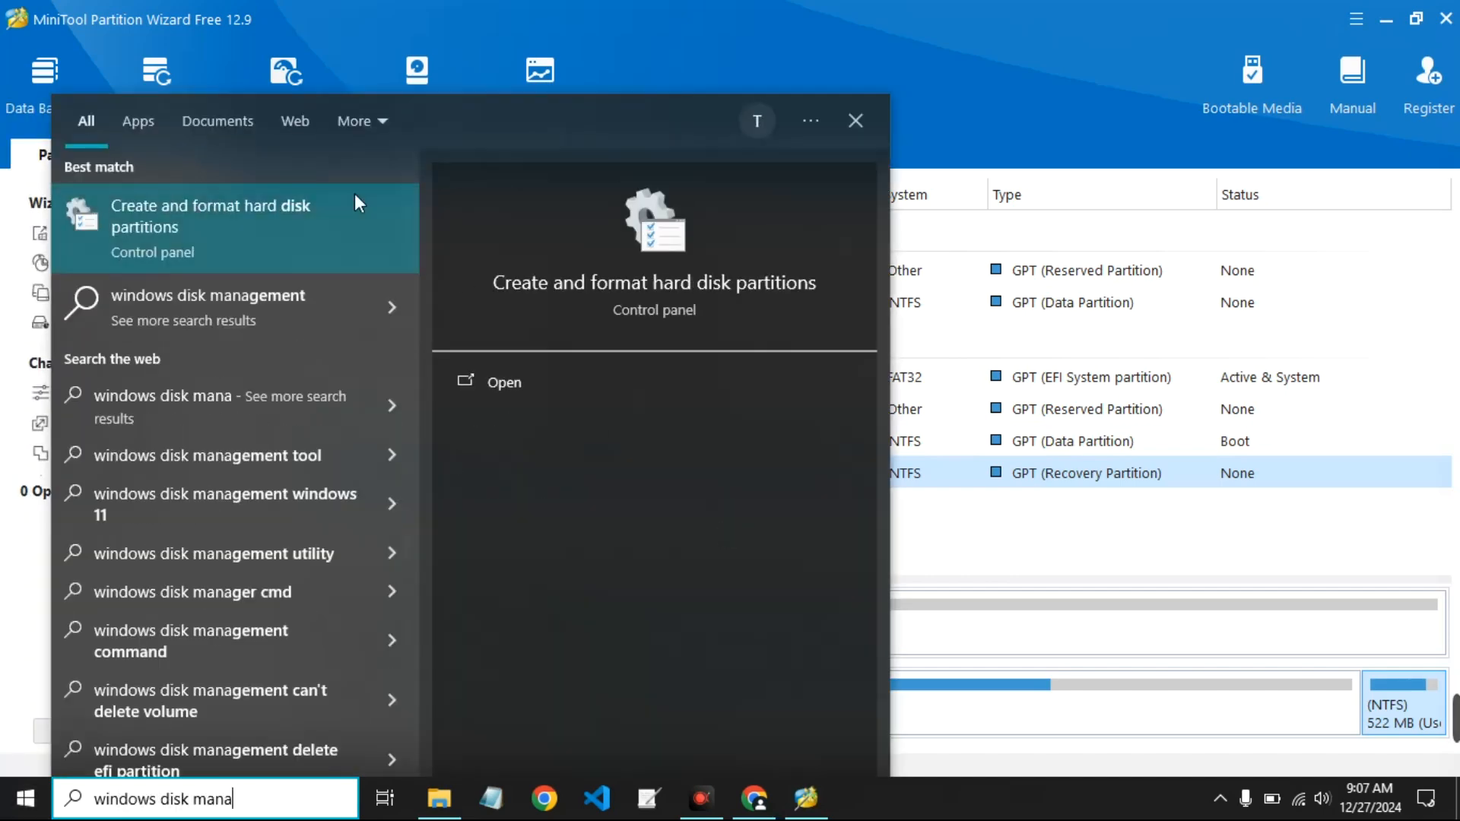
left_click(268, 216)
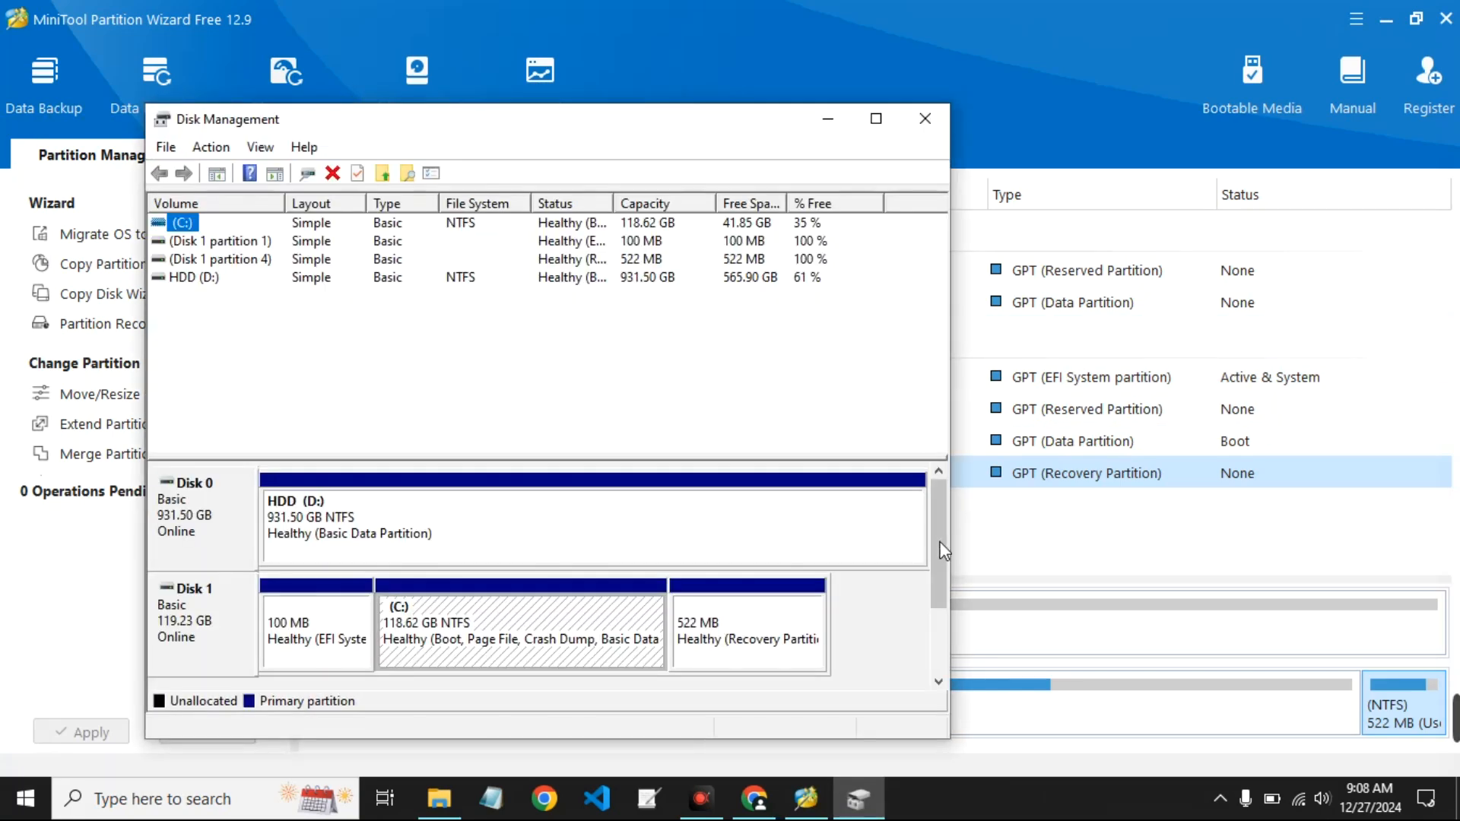
mouse_move(941, 544)
left_mouse_down()
mouse_move(935, 611)
mouse_move(936, 547)
left_mouse_up()
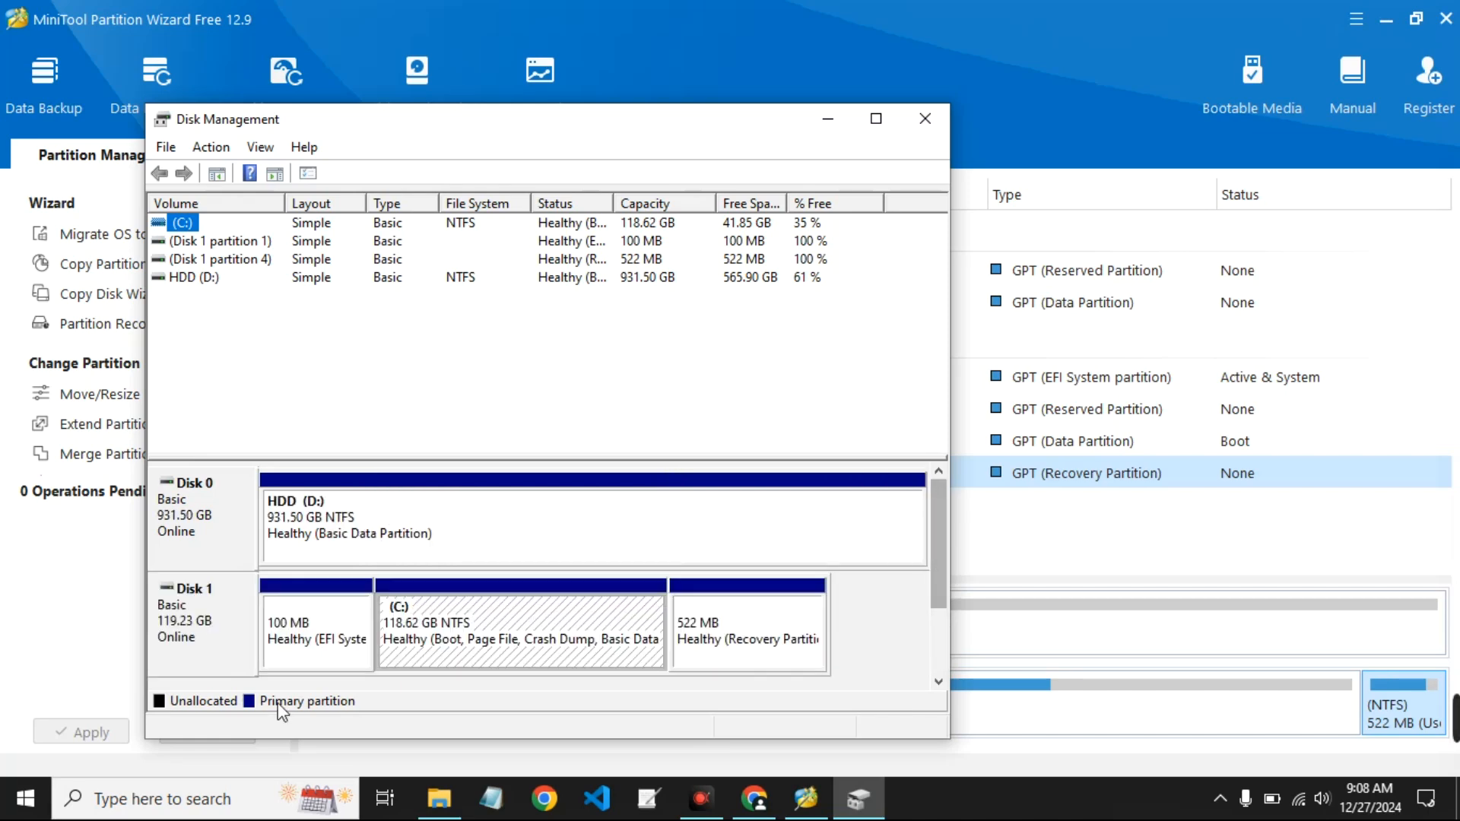
- Check which operations Windows Disk Management offers for the 100 MB EFI system partition, and close Disk Management
left_click(337, 640)
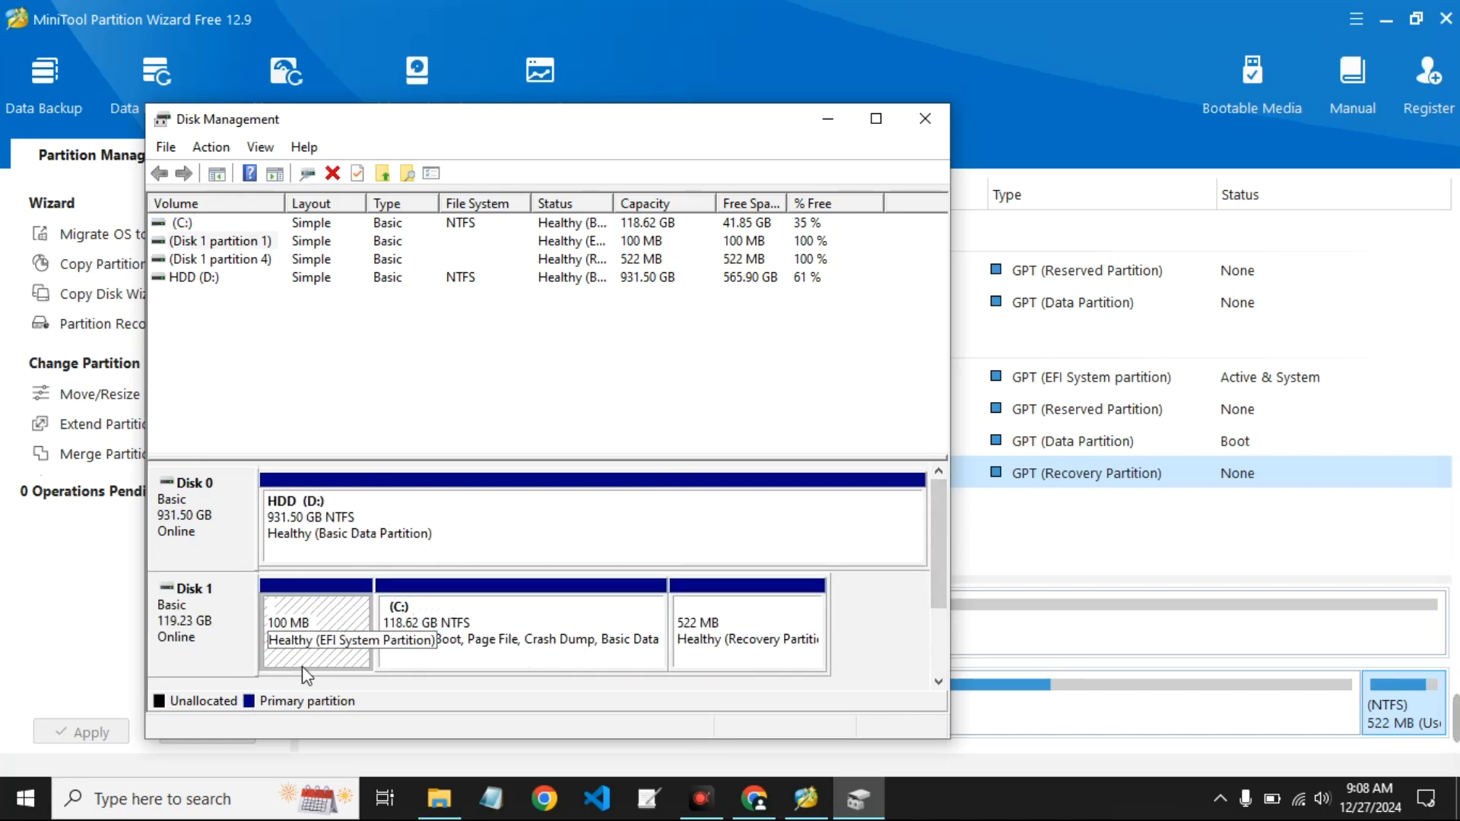
right_click(294, 609)
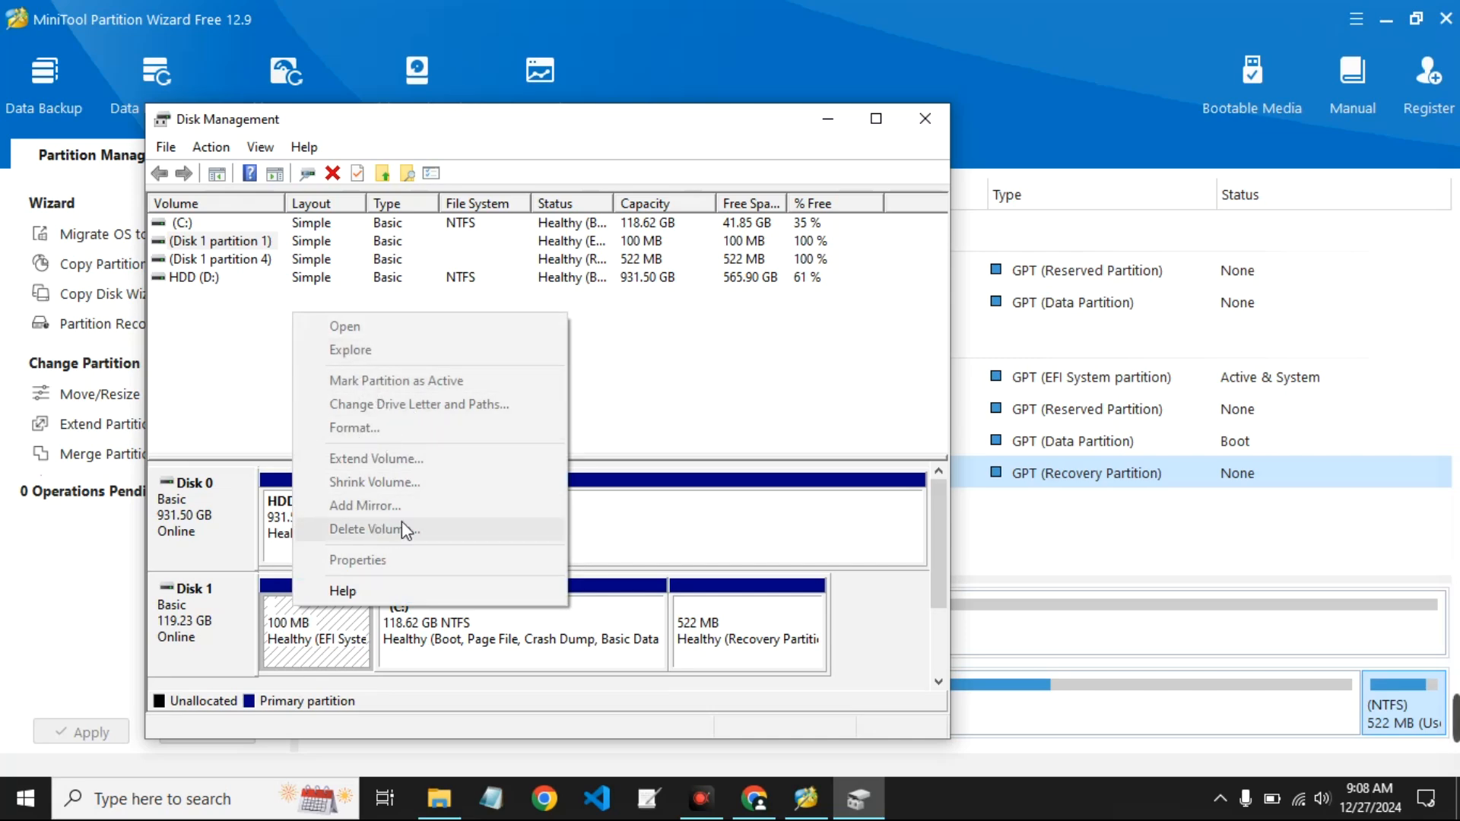
left_click(848, 381)
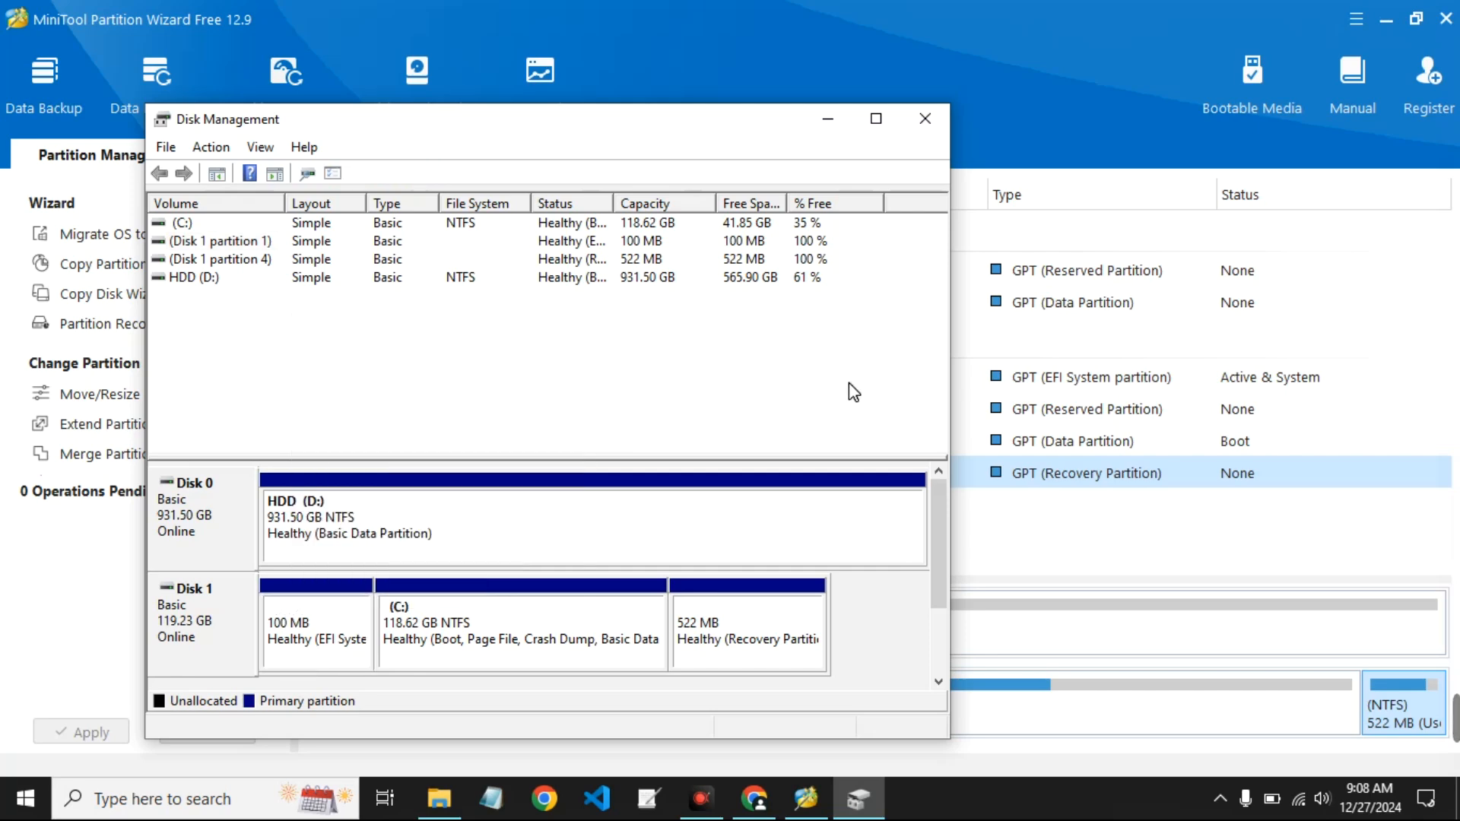
left_click(926, 119)
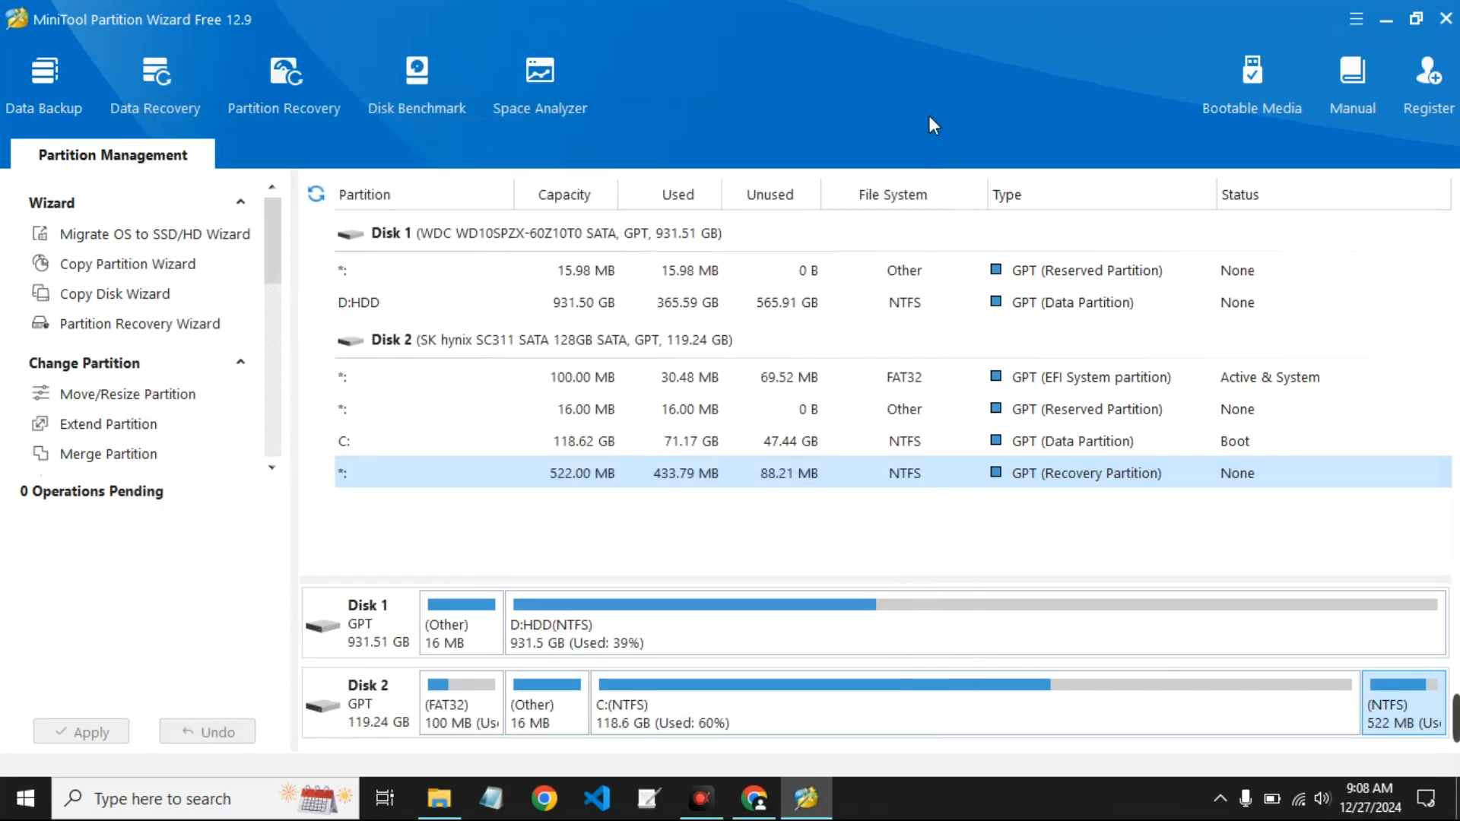
- Assign the drive letter X: to the 100 MB FAT32 EFI system partition on Disk 2
left_click(446, 731)
right_click(443, 727)
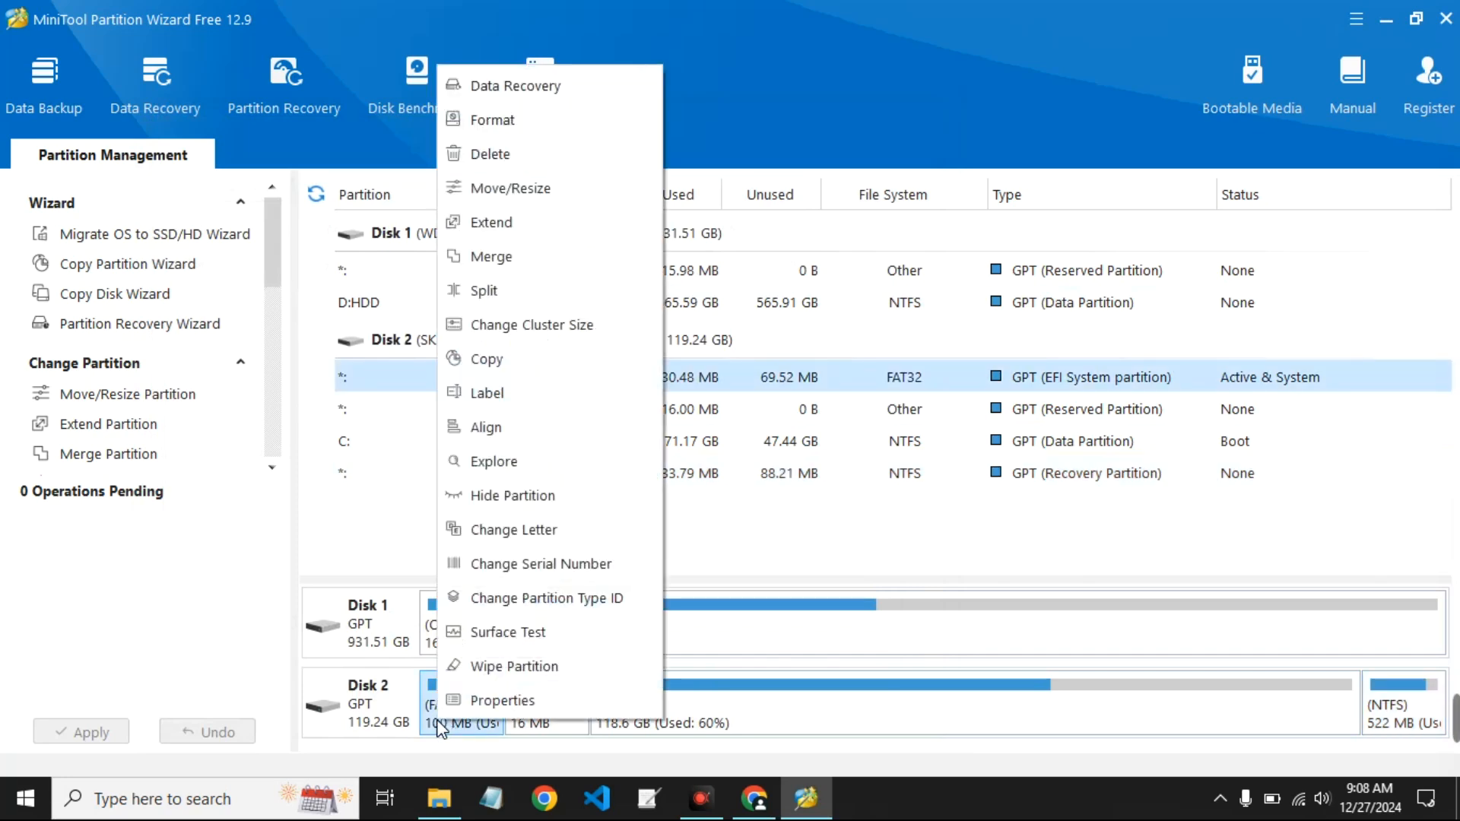
left_click(554, 531)
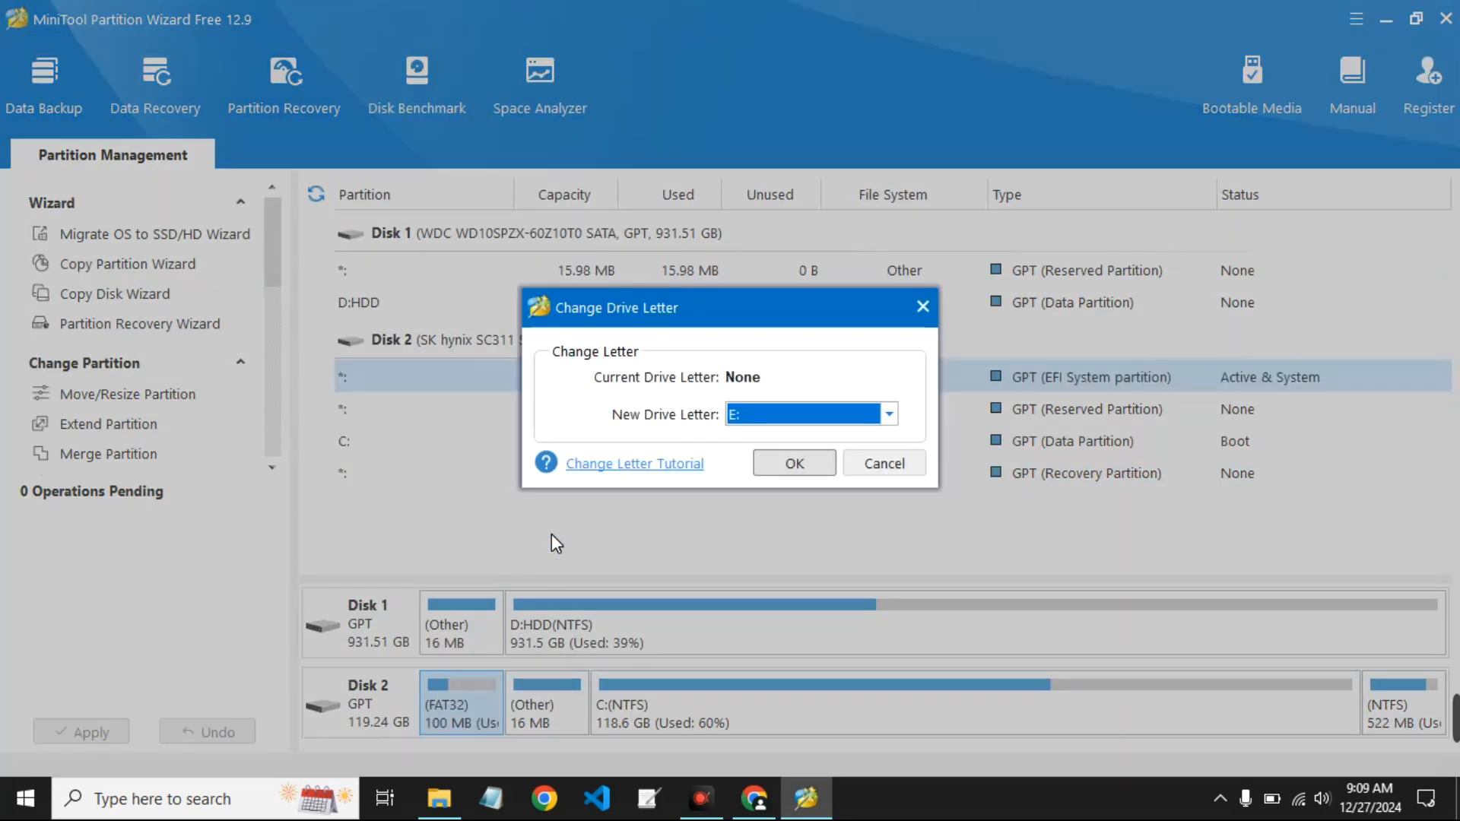
left_click(804, 415)
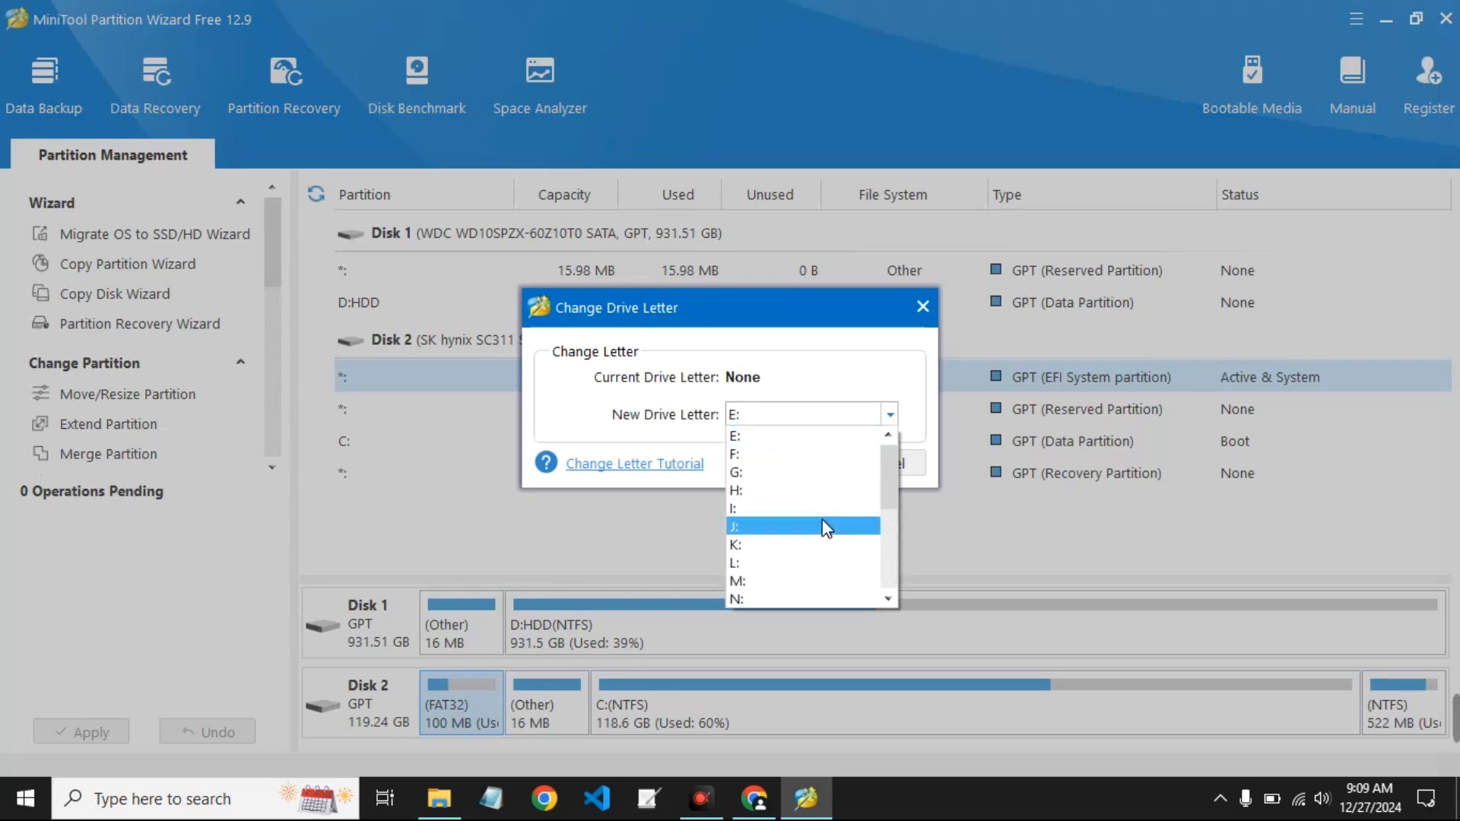
scroll(821, 521, "down", 4)
left_click(791, 563)
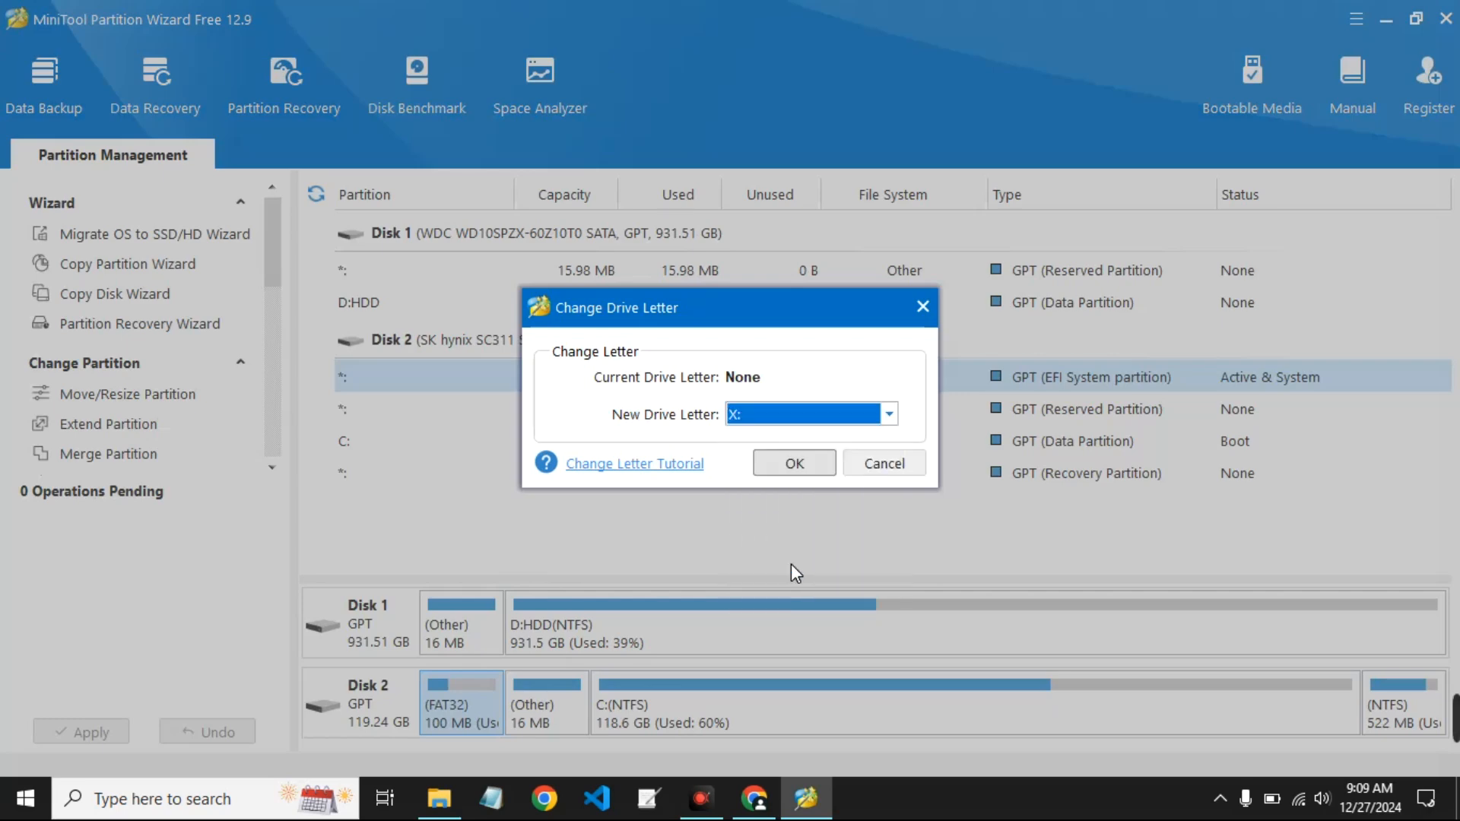
left_click(778, 465)
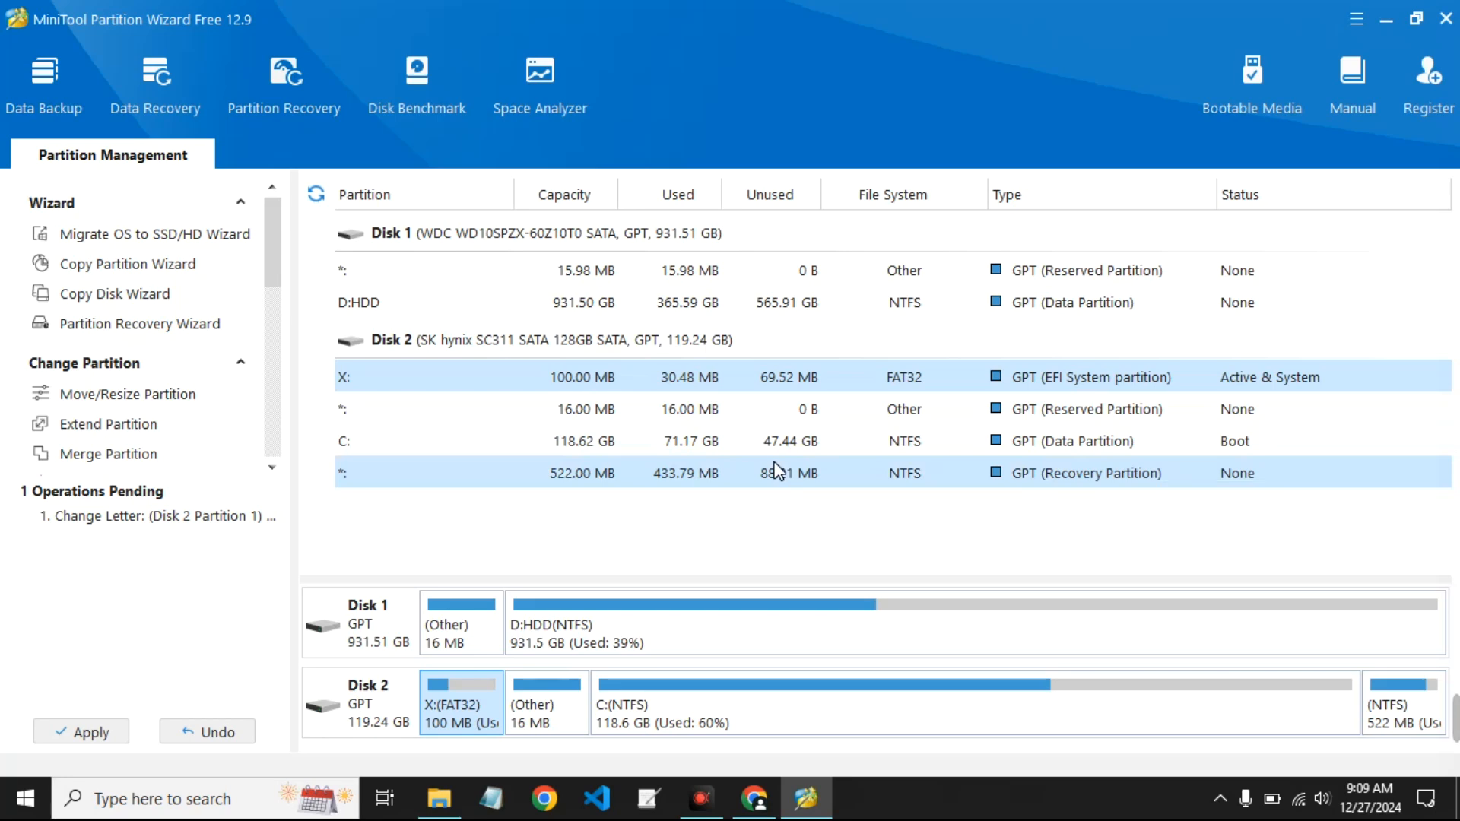
- Apply the pending drive letter change and close the completion notice
left_click(71, 728)
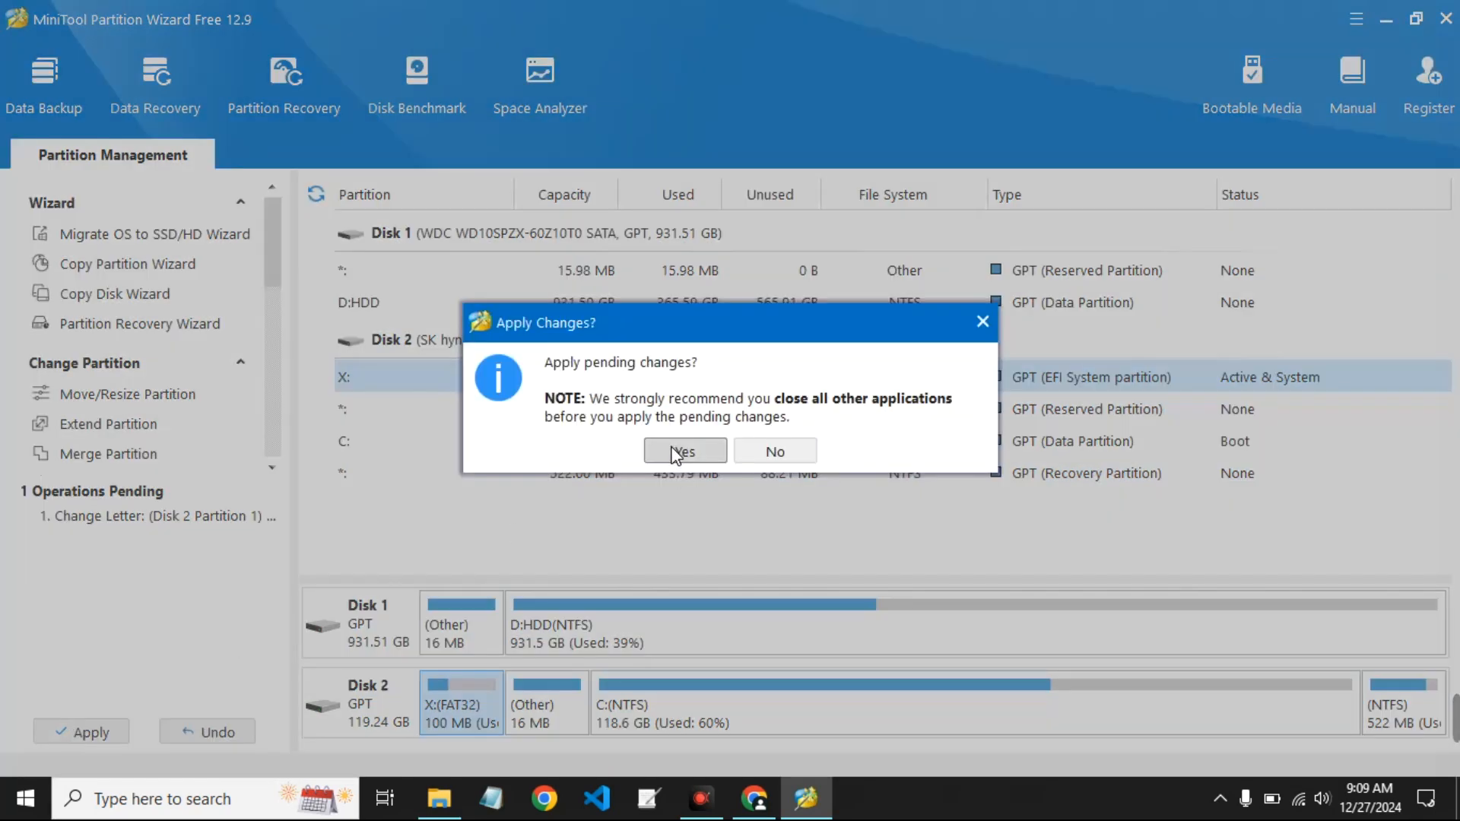
left_click(675, 451)
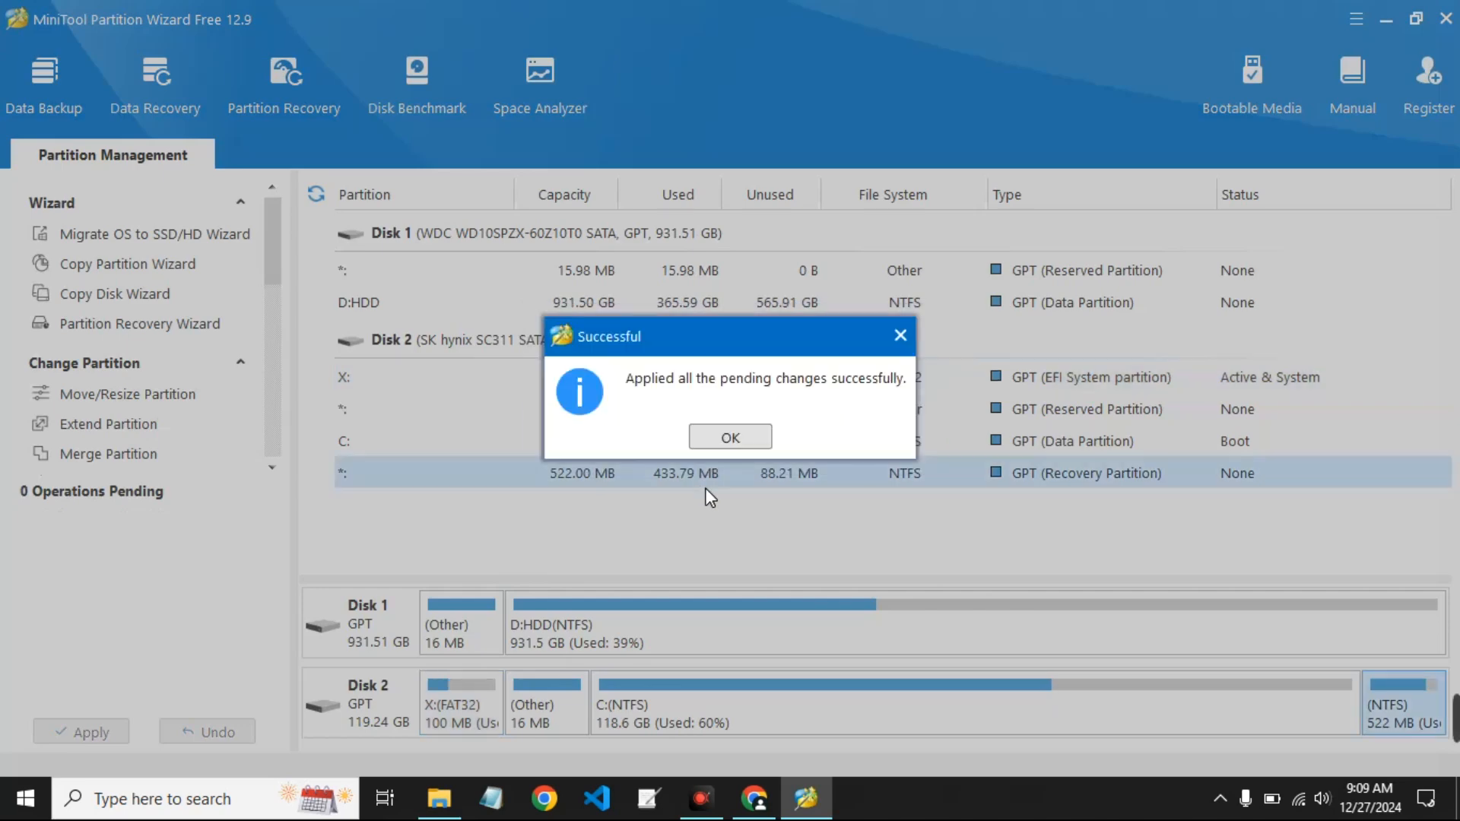
left_click(718, 439)
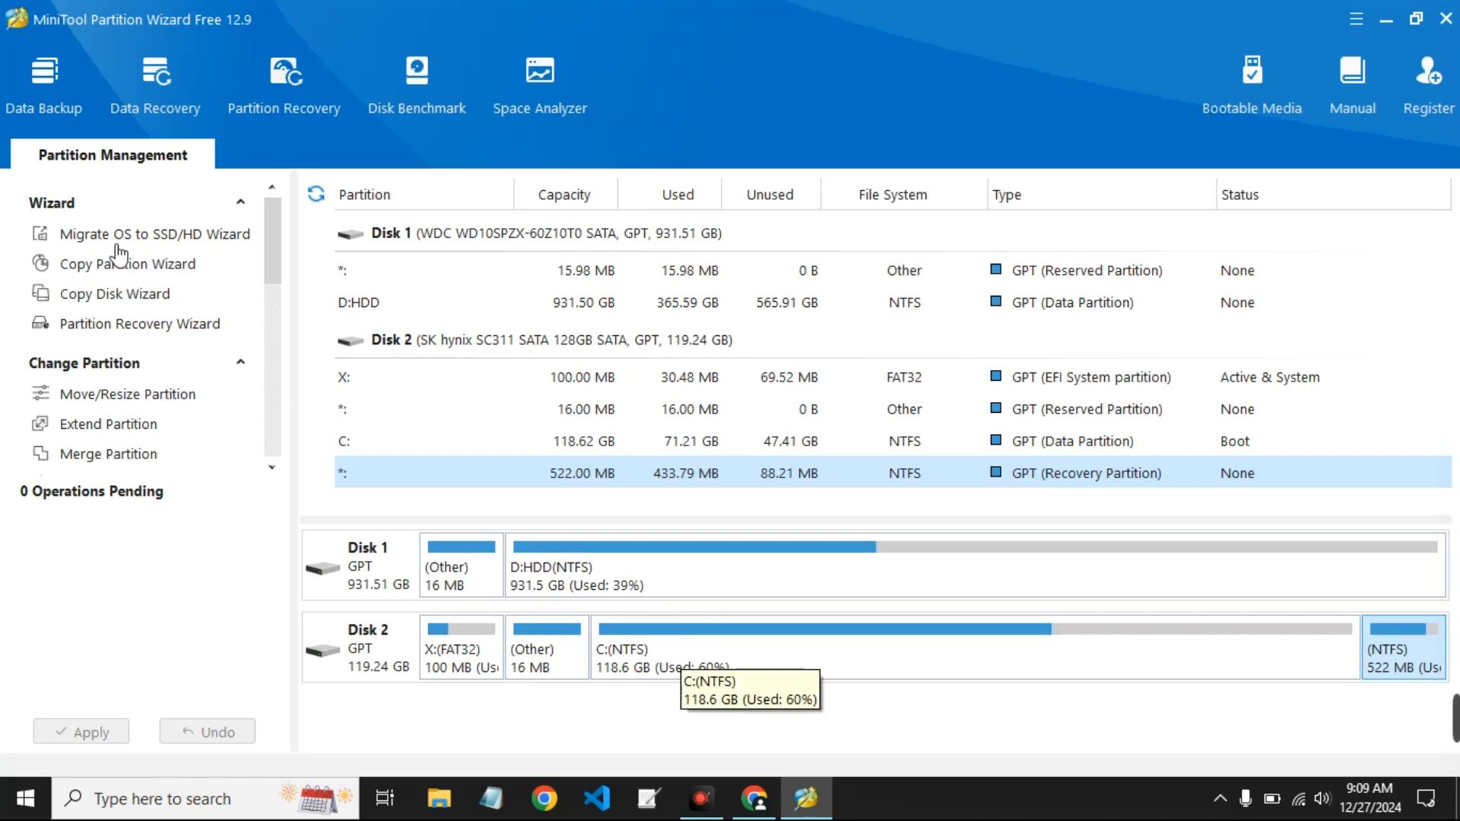
- Try to migrate the operating system to Disk 1 while keeping the original hard disk in the computer, and leave the wizard
left_click(141, 235)
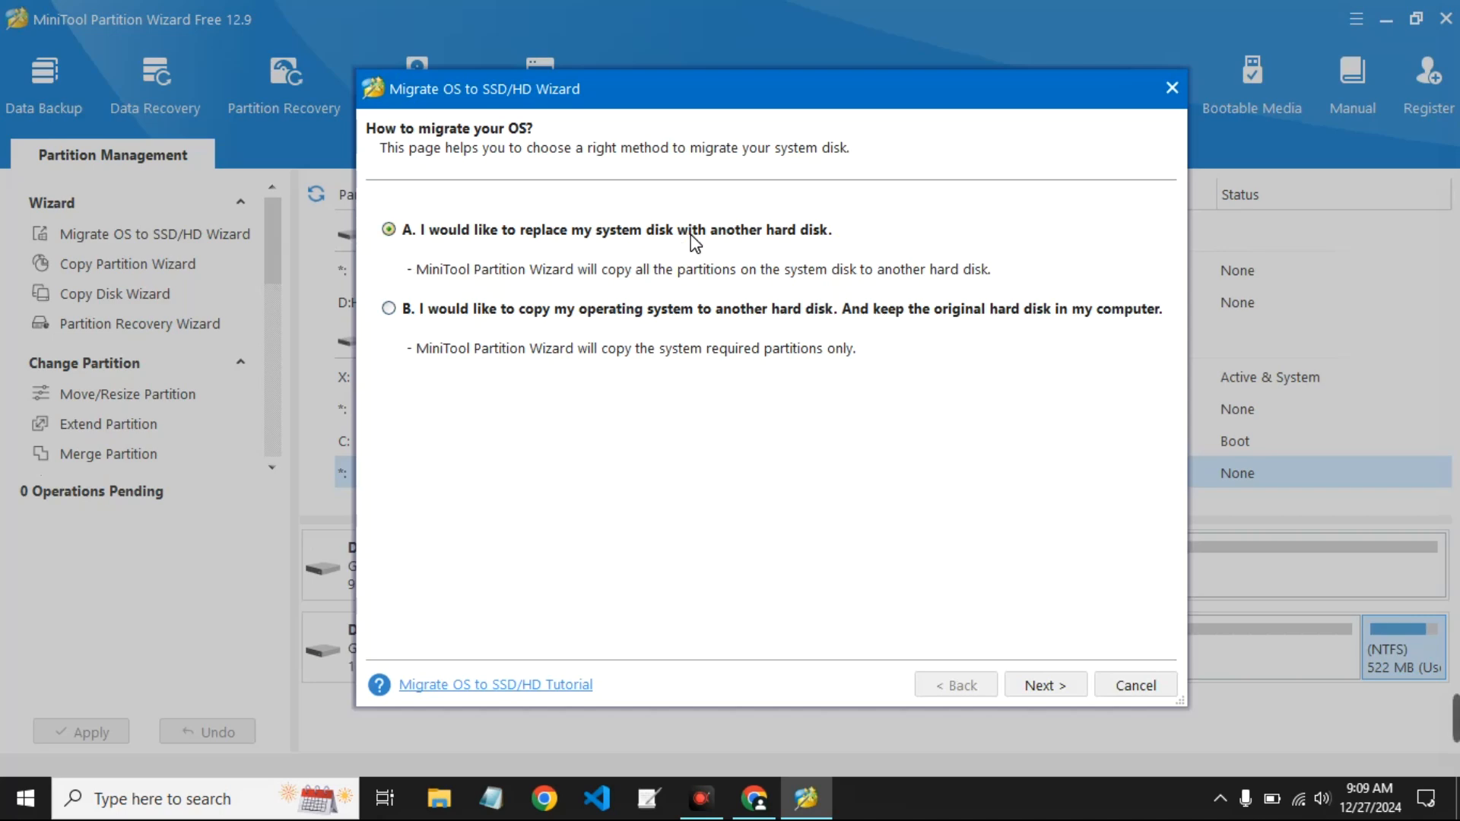
left_click(661, 312)
left_click(1036, 687)
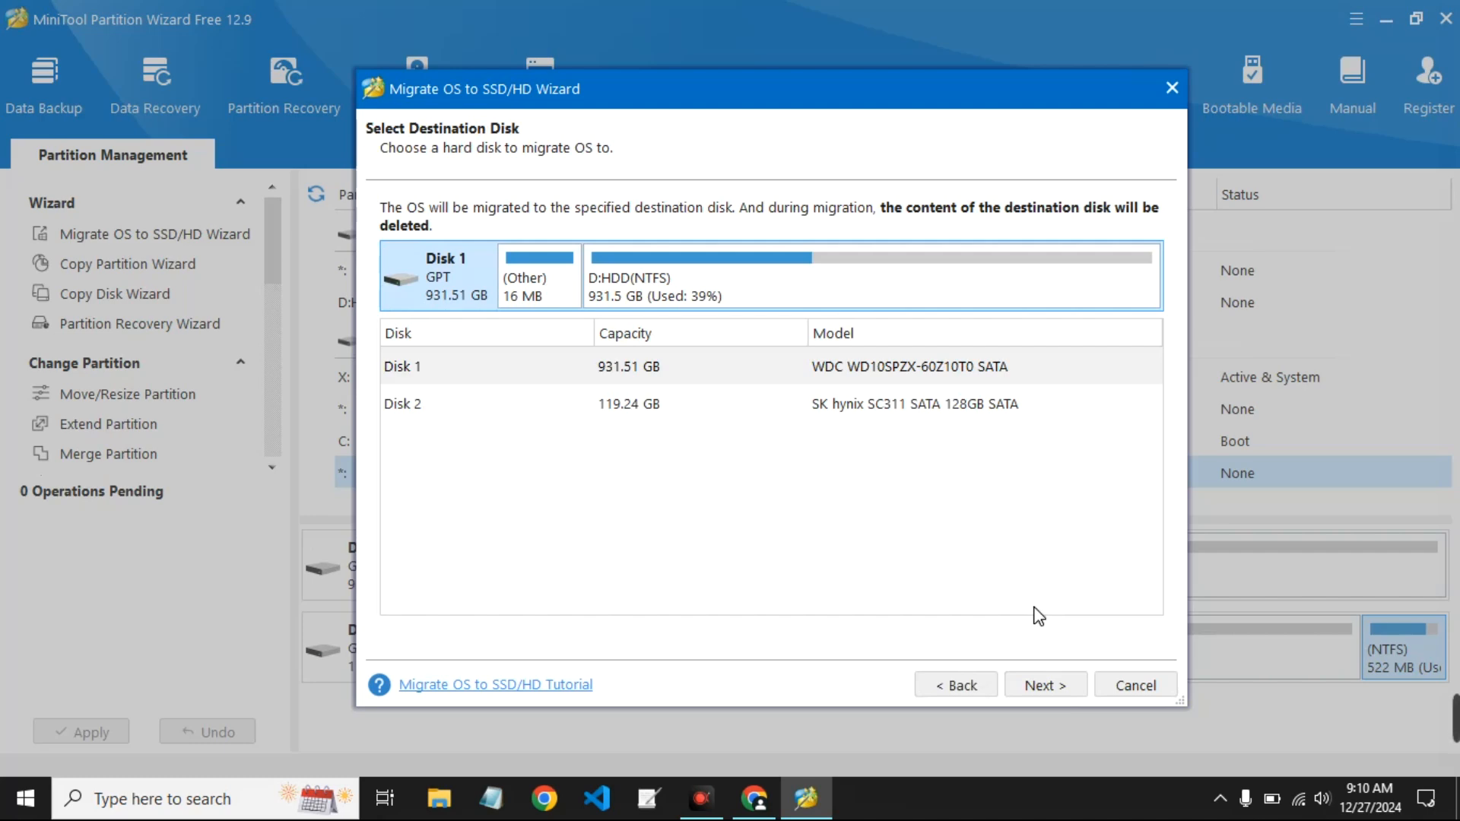
left_click(751, 417)
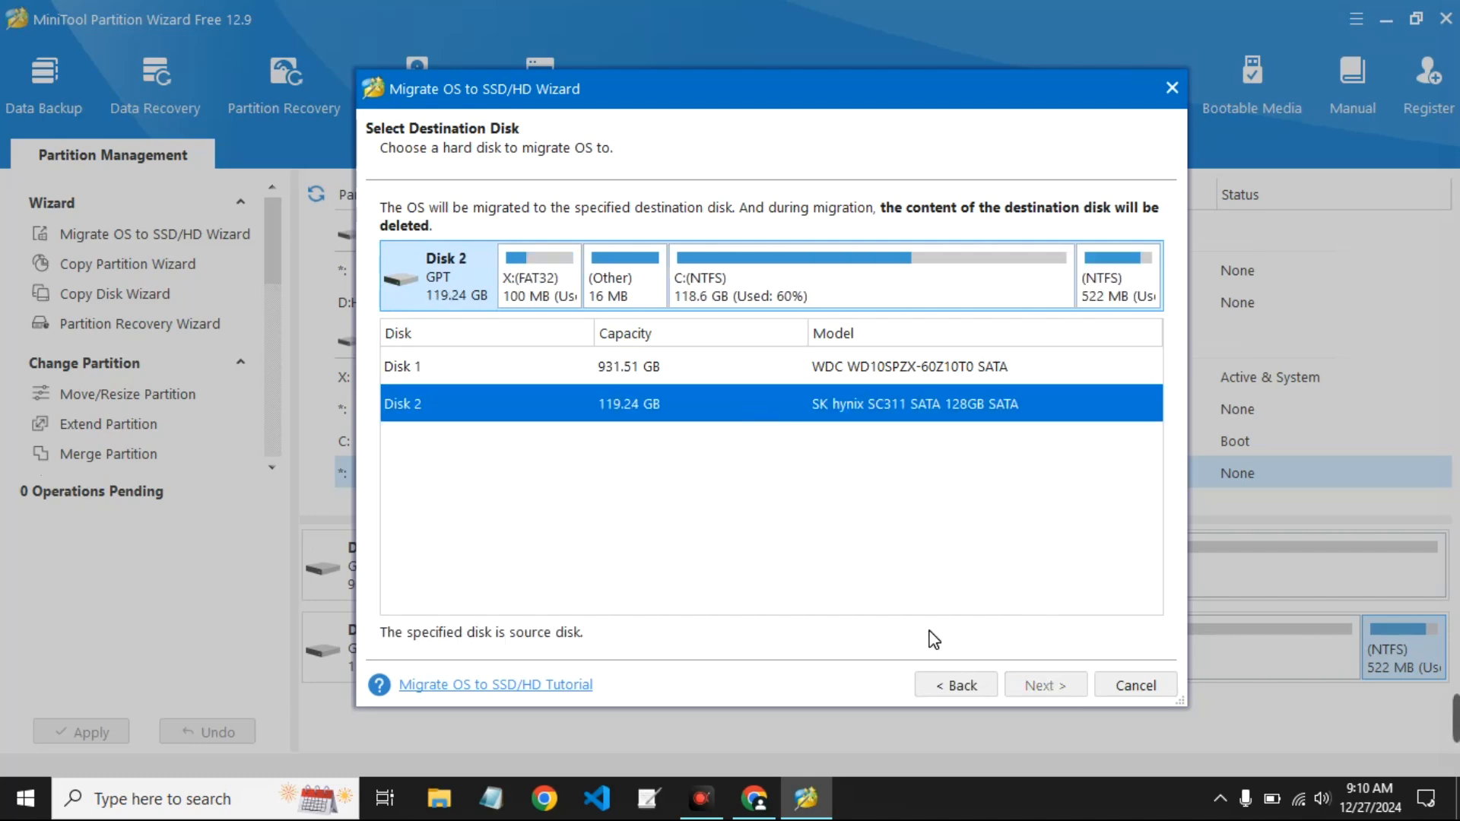
left_click(755, 369)
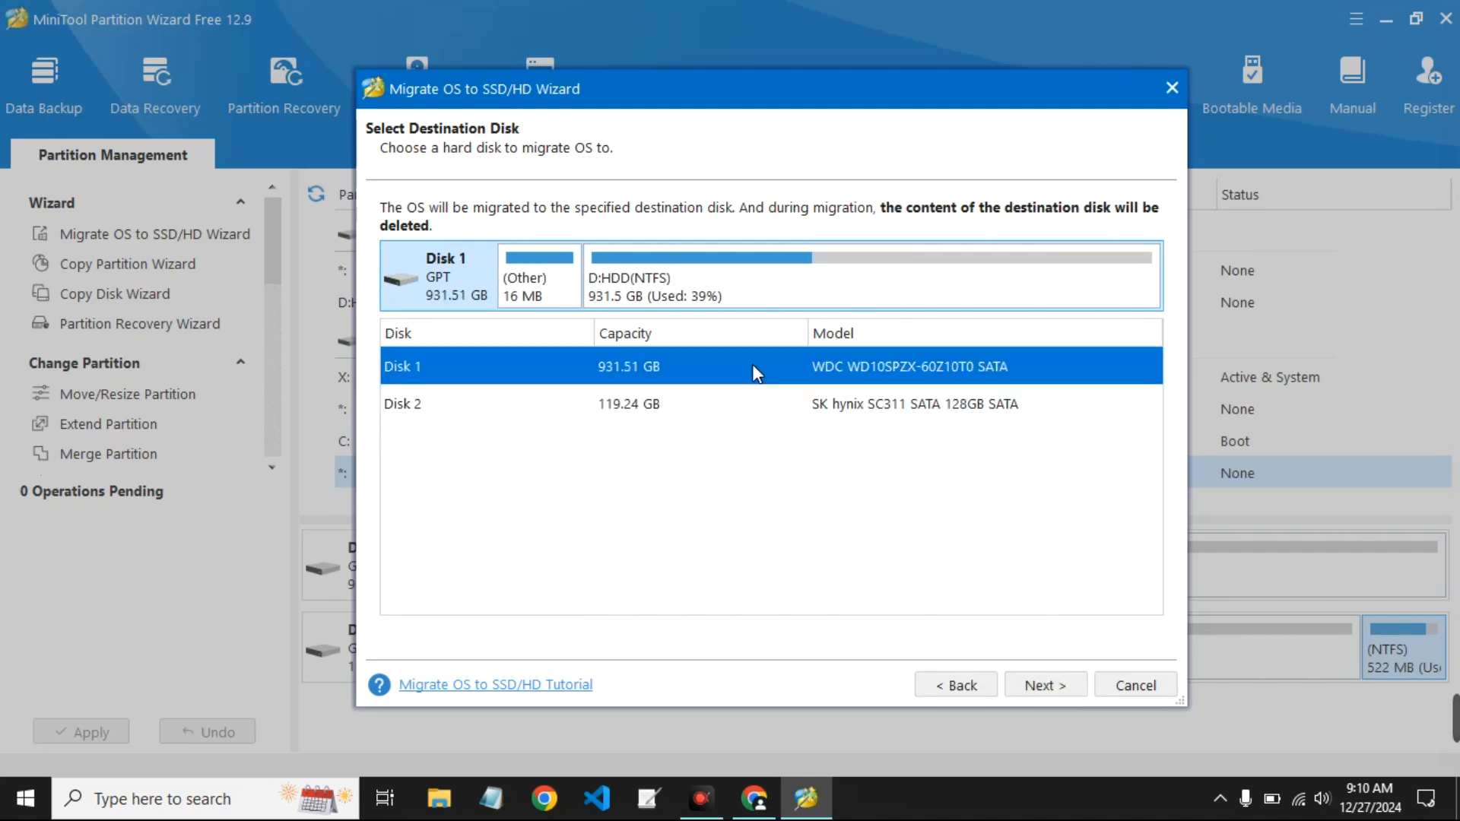
left_click(1041, 687)
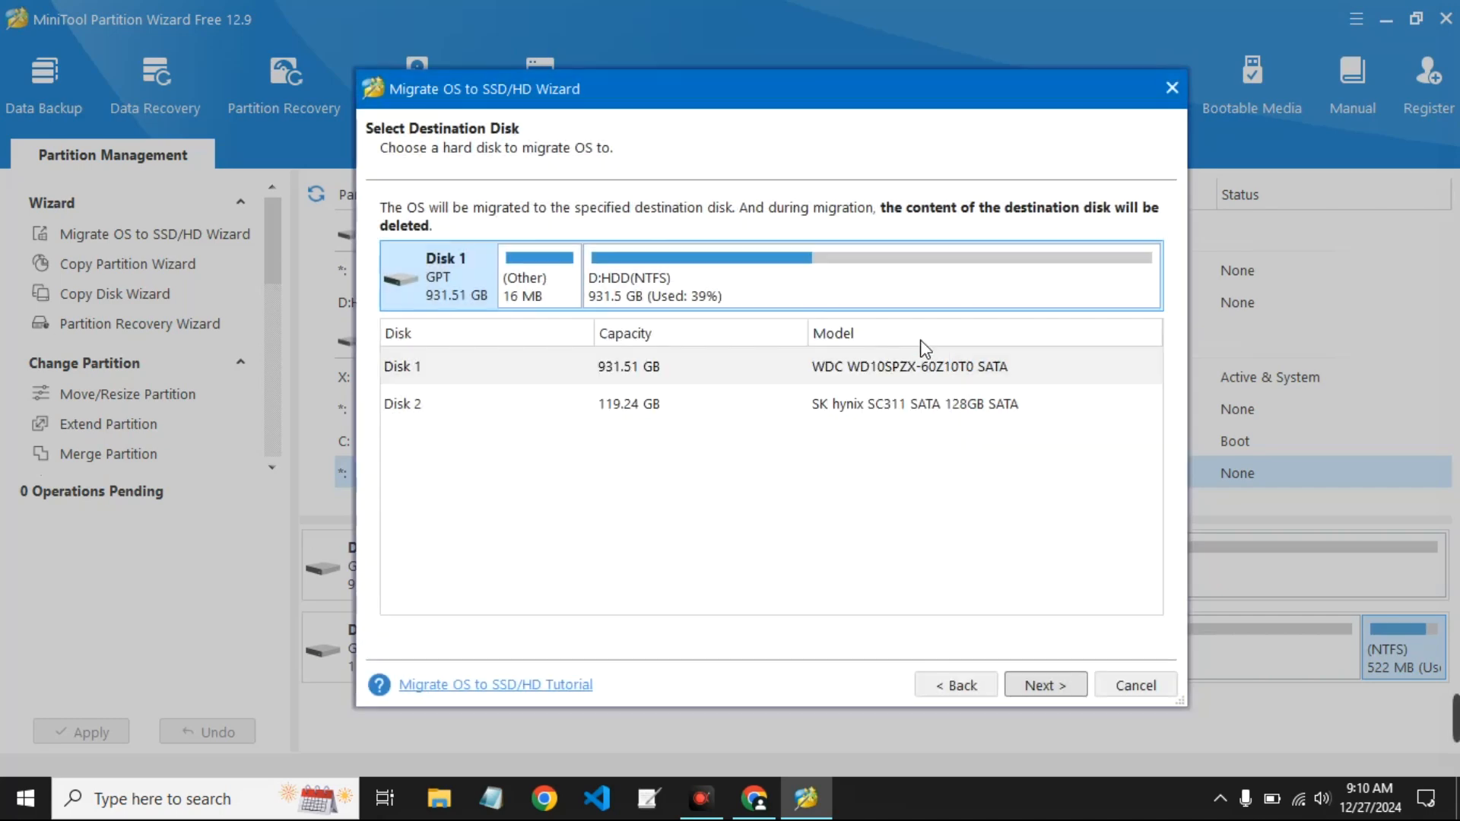
left_click(926, 345)
left_click(1171, 89)
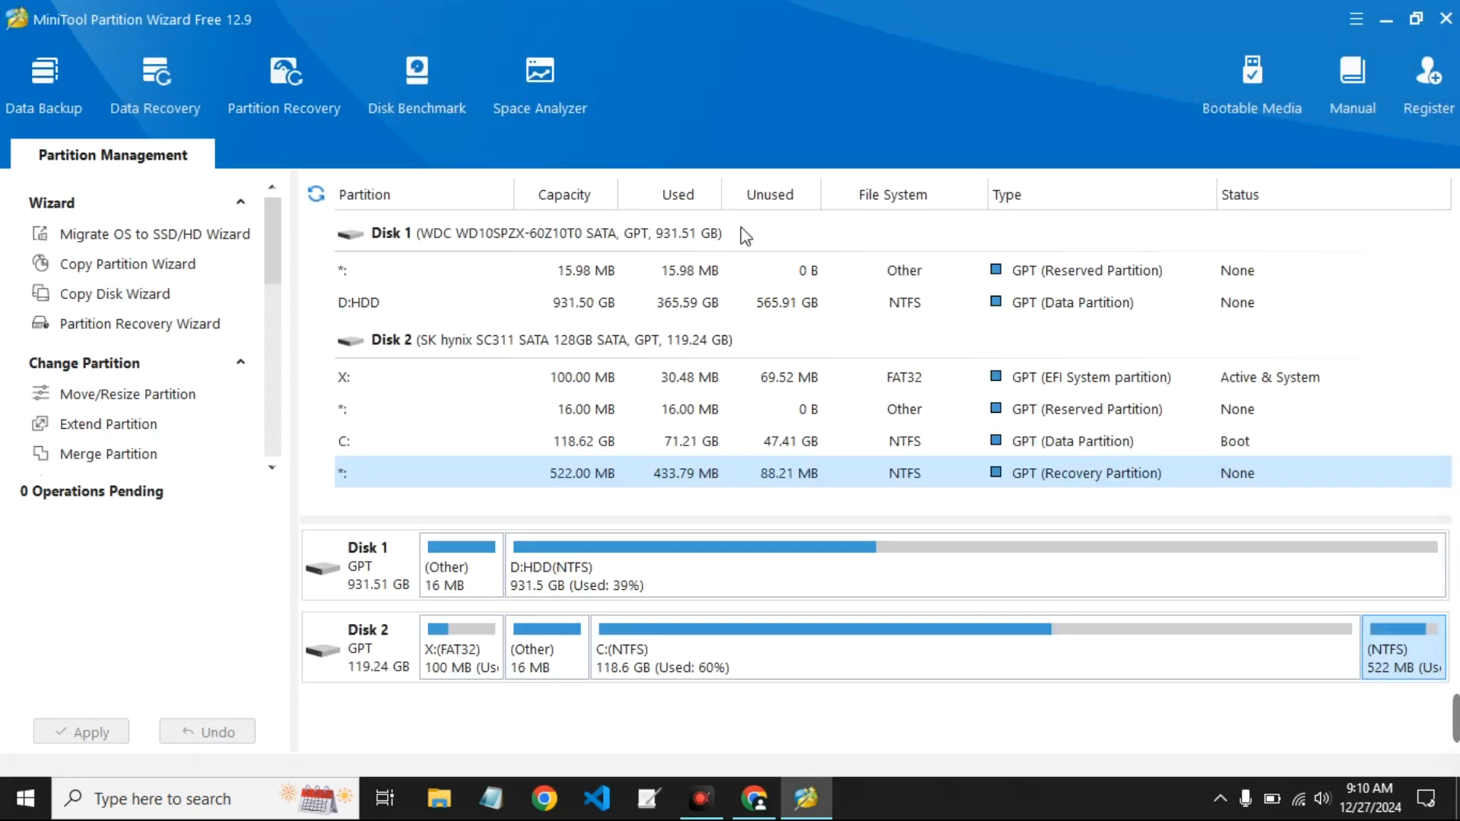
- Try the Copy Disk Wizard with Disk 2 as the source and Disk 1 as the target, and cancel it
left_click(146, 298)
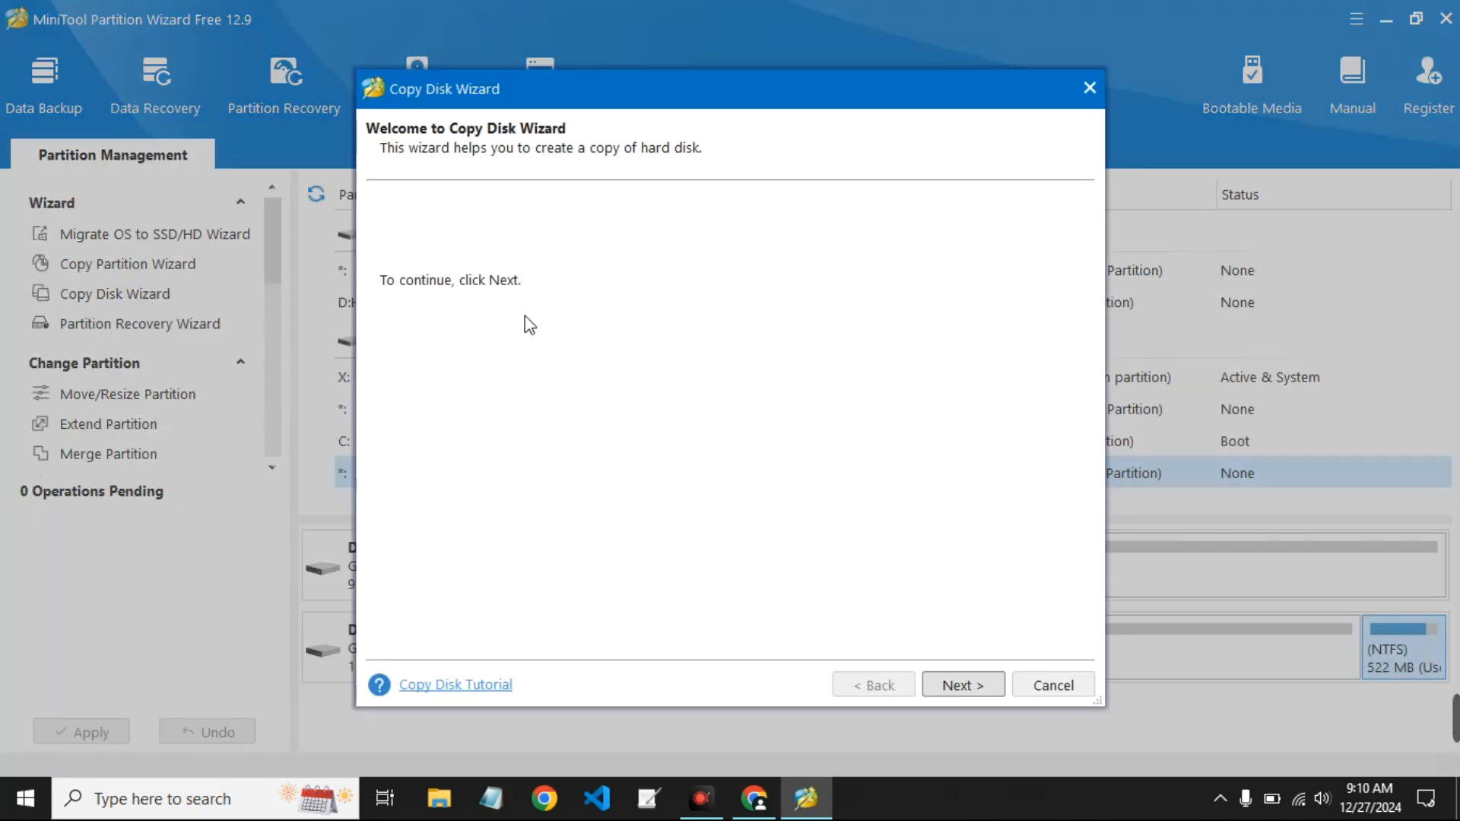
left_click(951, 686)
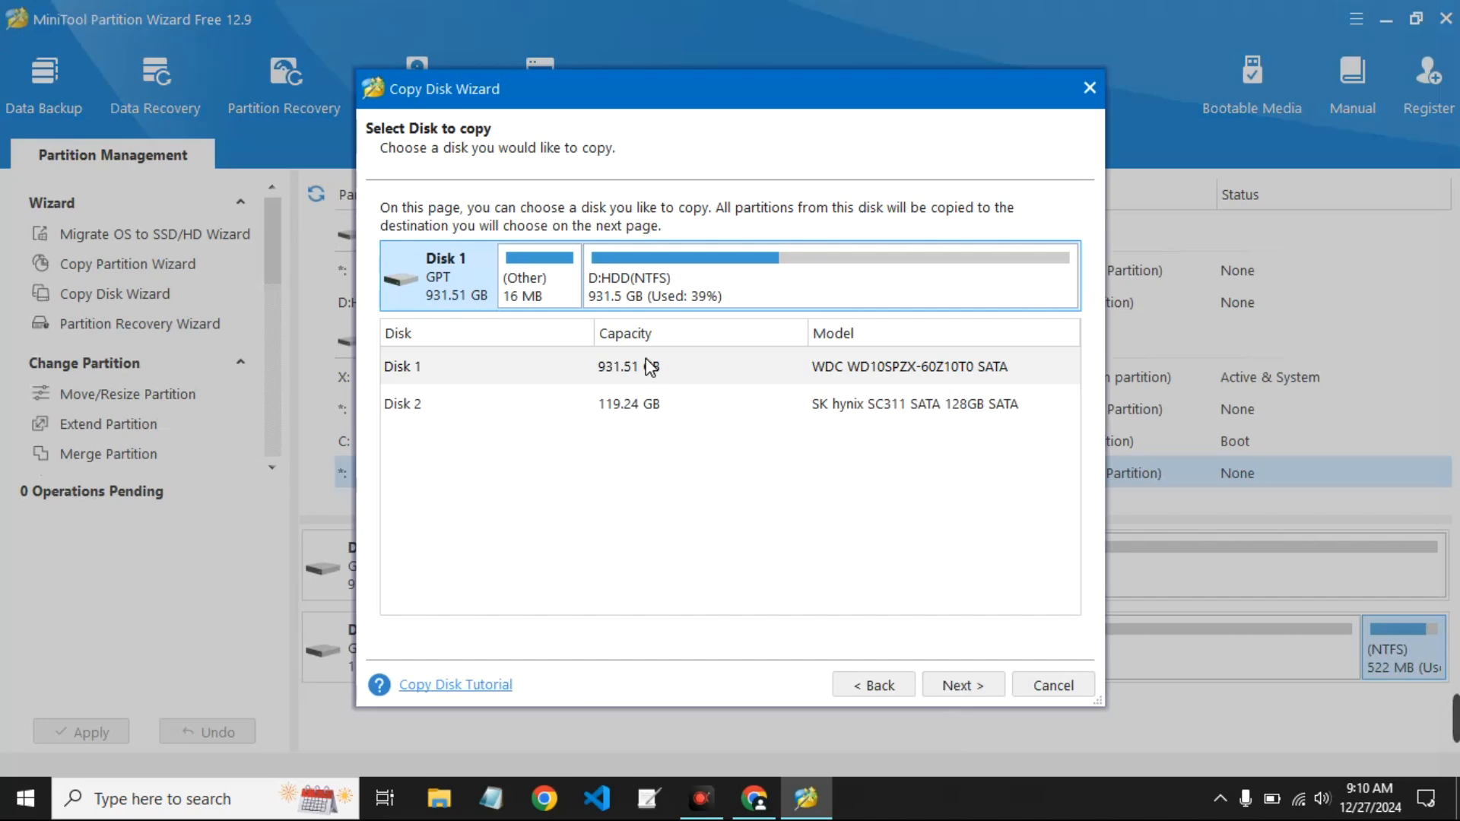
left_click(659, 403)
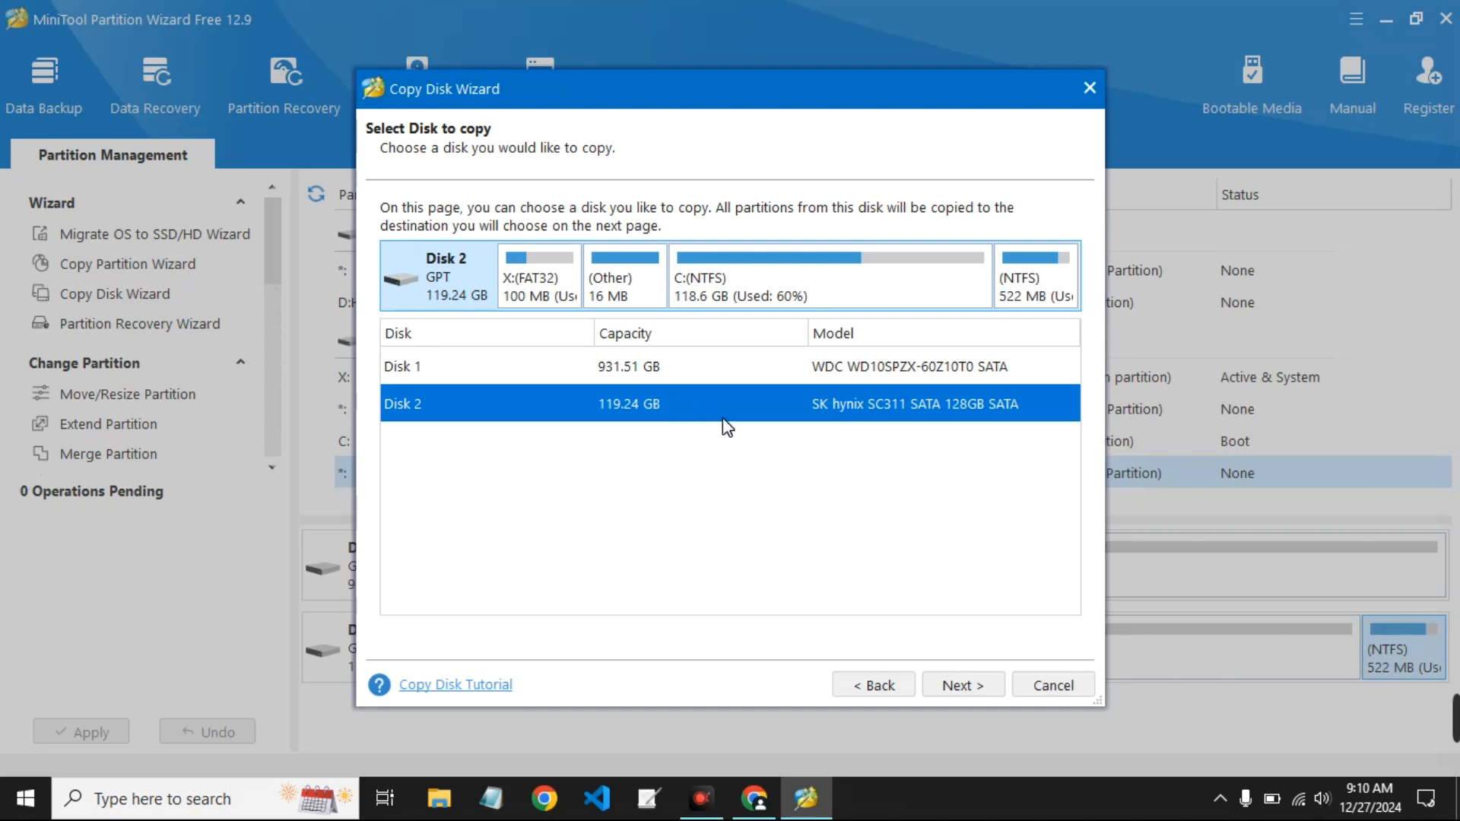
left_click(964, 684)
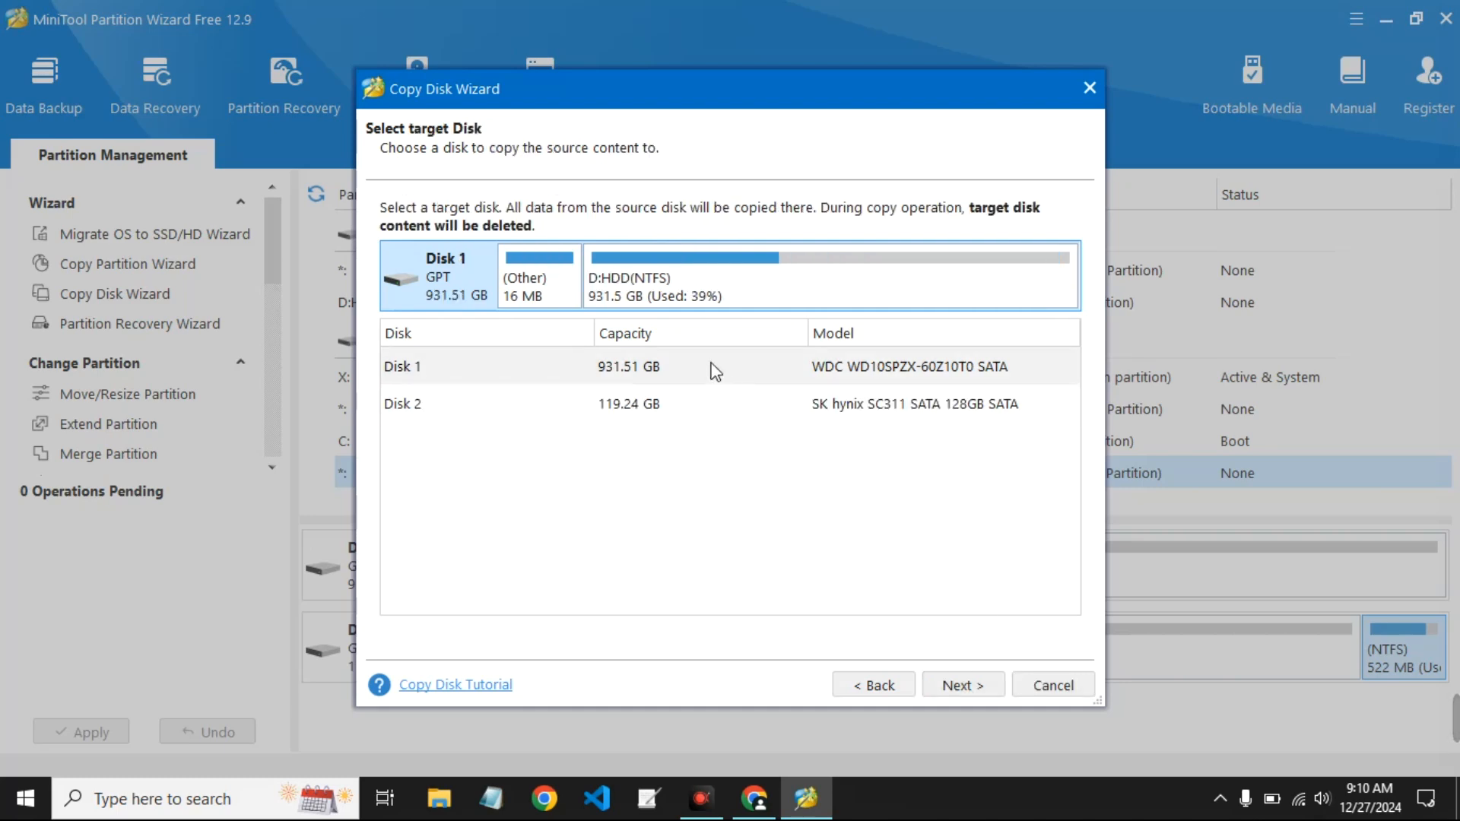
left_click(672, 367)
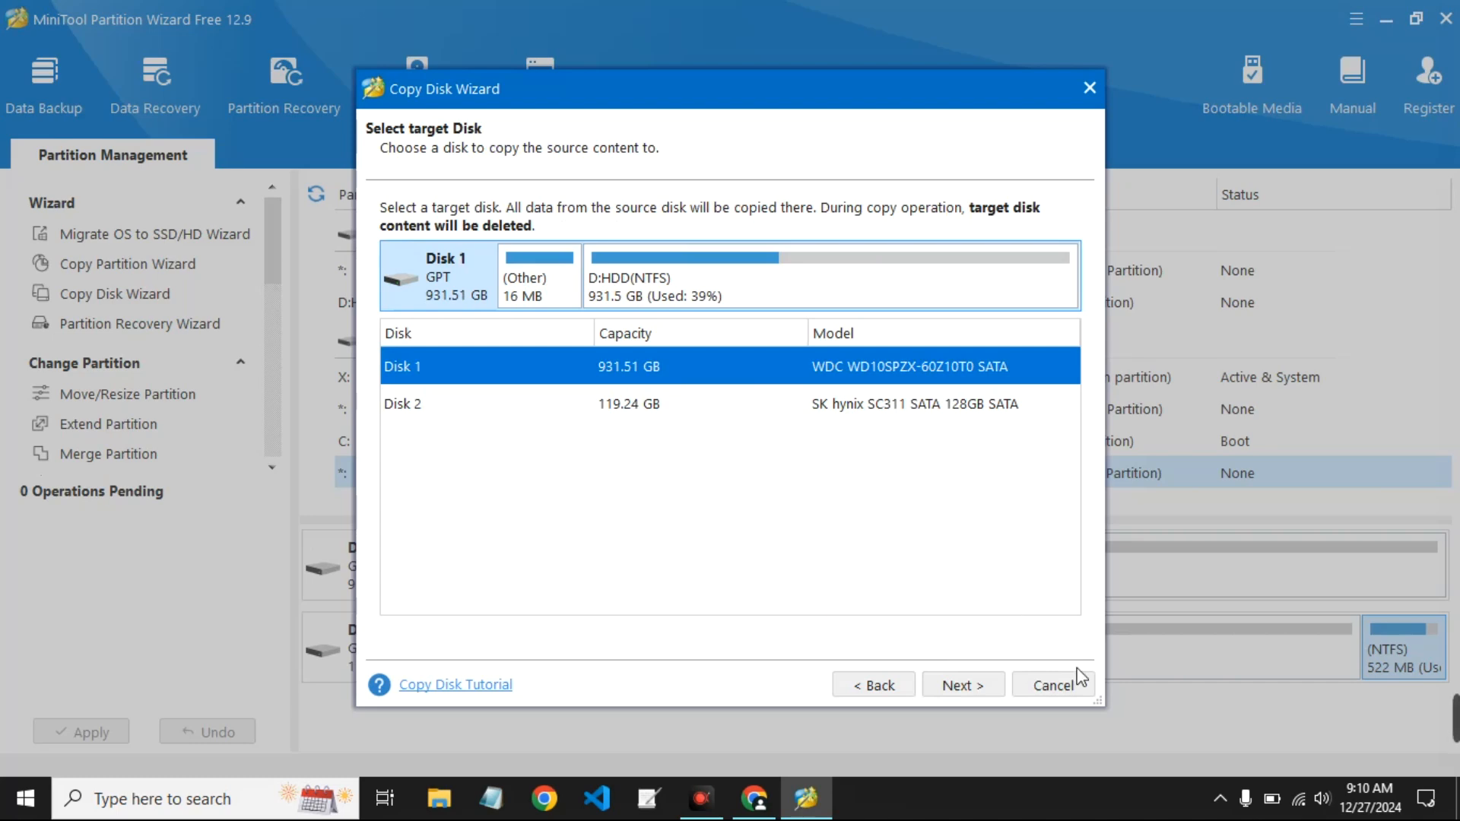
left_click(1057, 688)
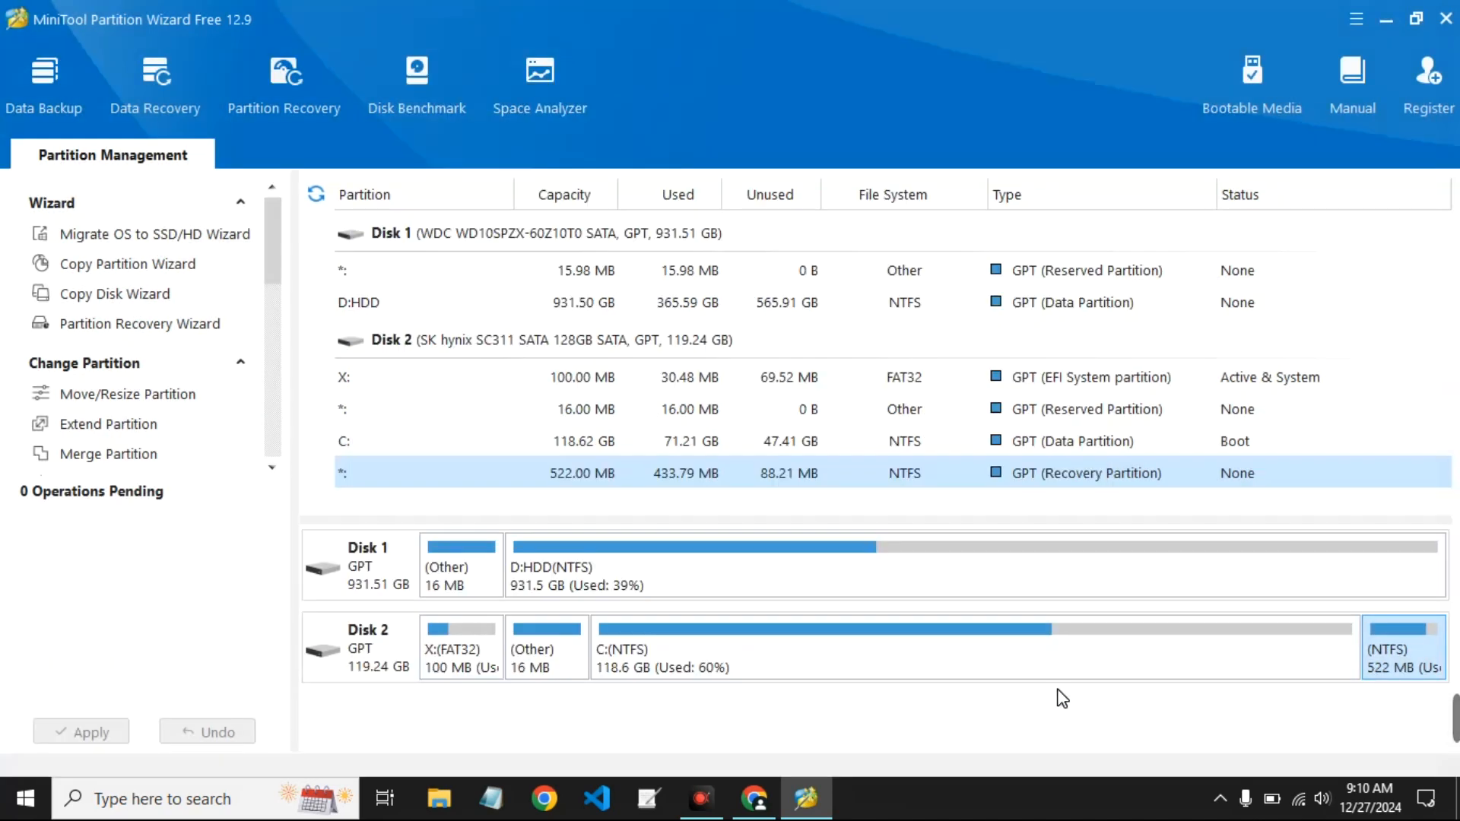
- Switch to Chrome and review the prices and features of the paid MiniTool Partition Wizard editions
left_click(769, 809)
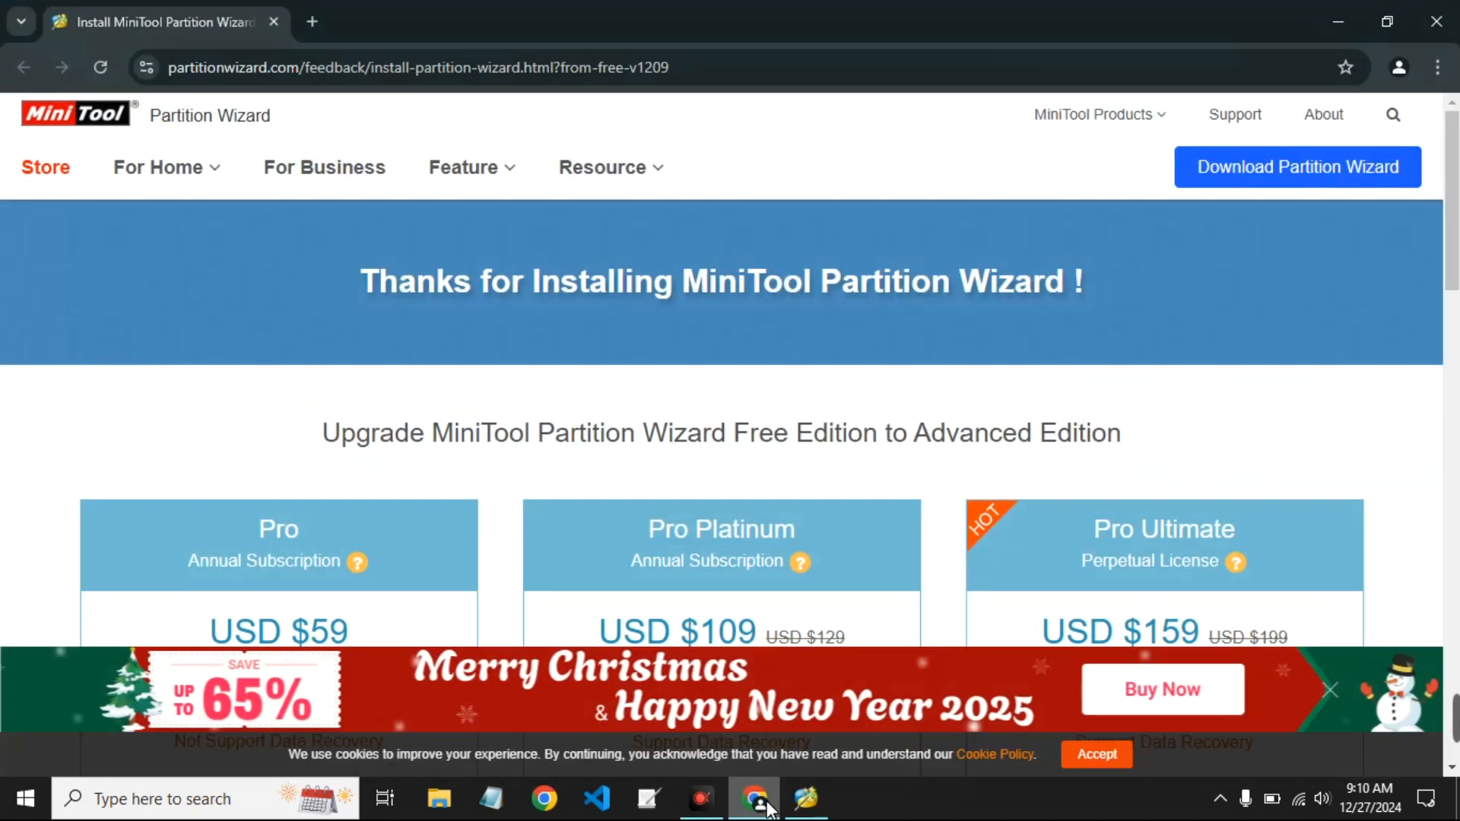
scroll(1145, 481, "down", 4)
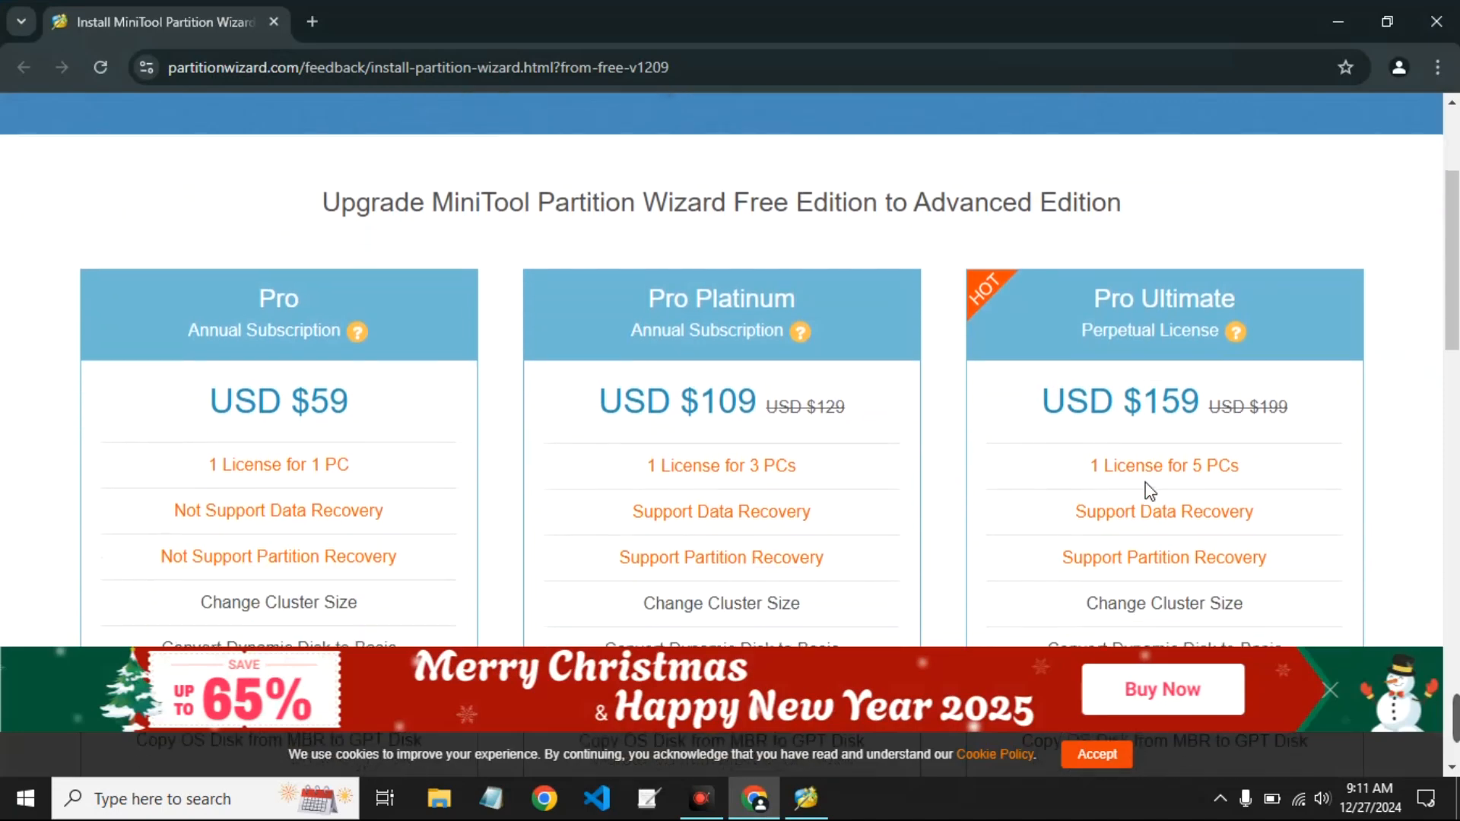